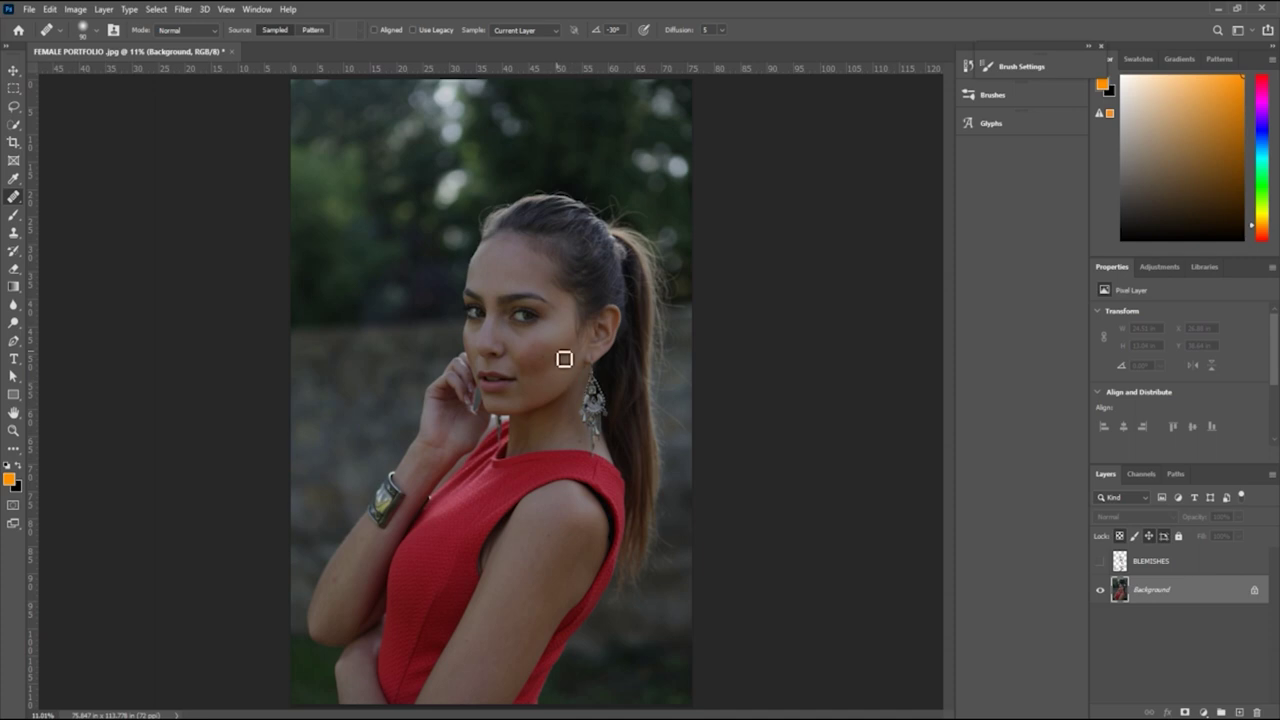
Step: Add an empty Layer 1 between the BLEMISHES and Background layers
scroll(564, 358, down, 2)
scroll(491, 420, up, 3)
scroll(577, 266, up, 2)
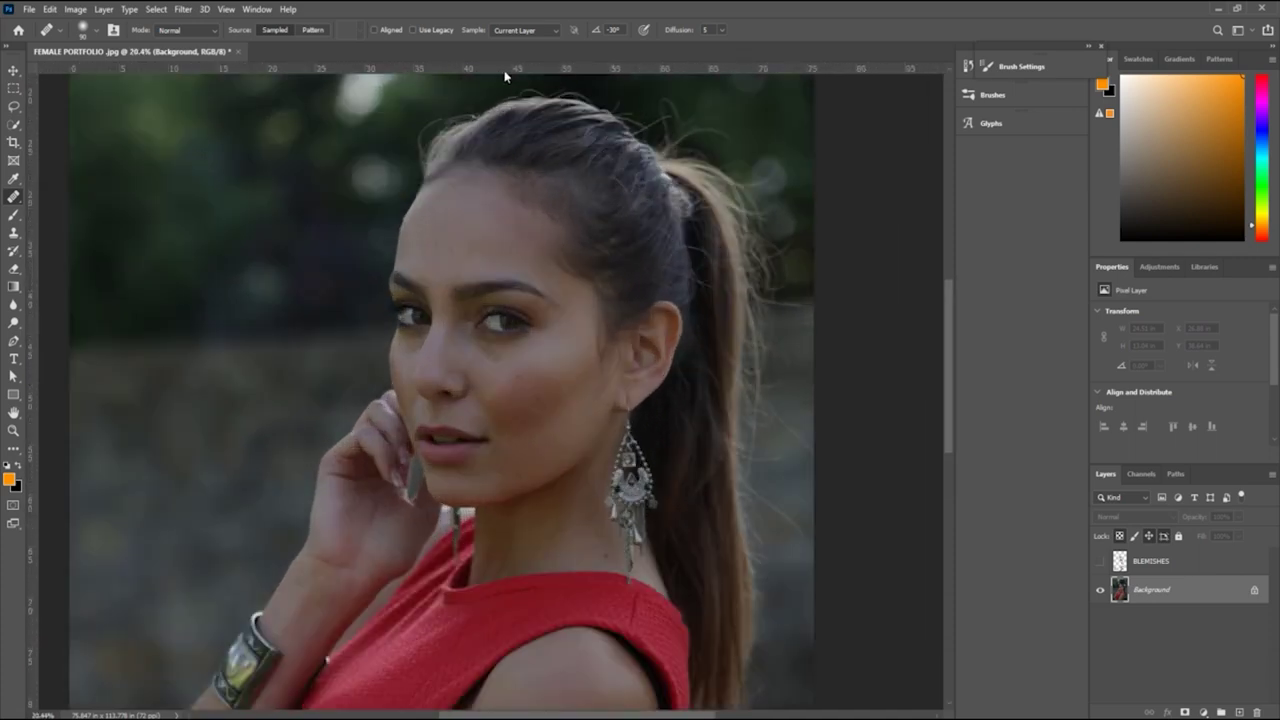
scroll(674, 316, down, 1)
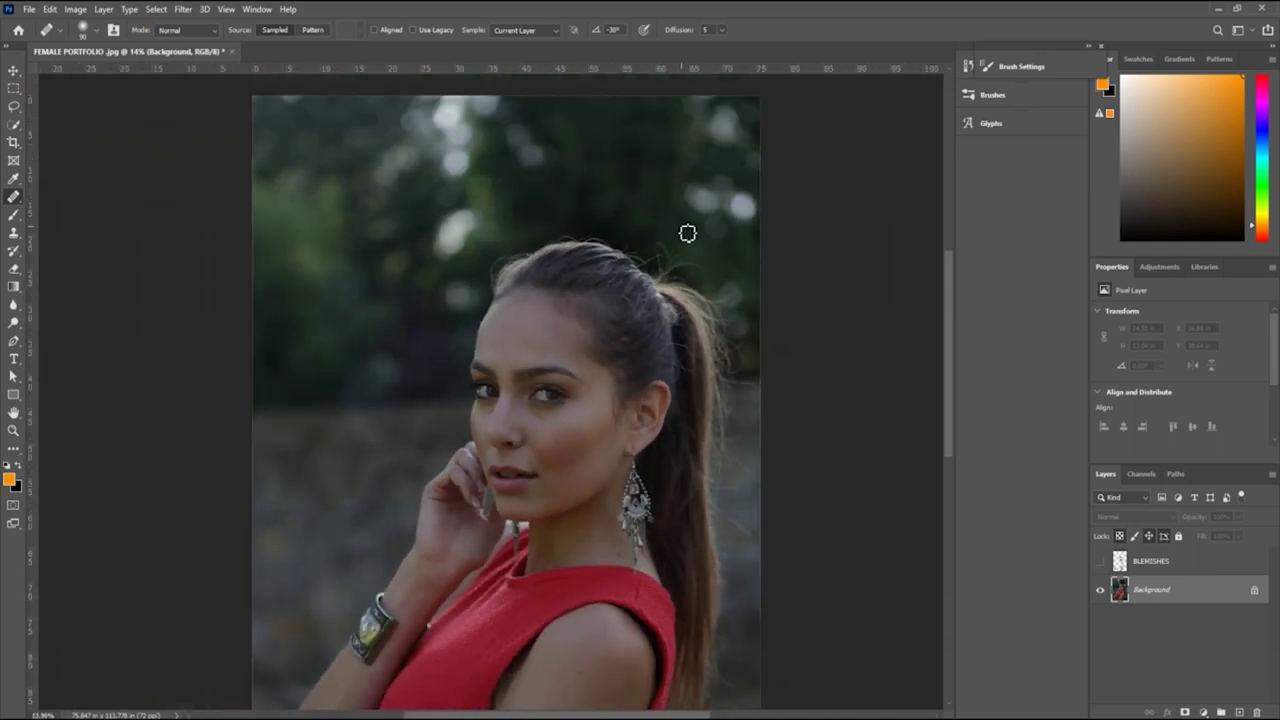
scroll(687, 233, down, 1)
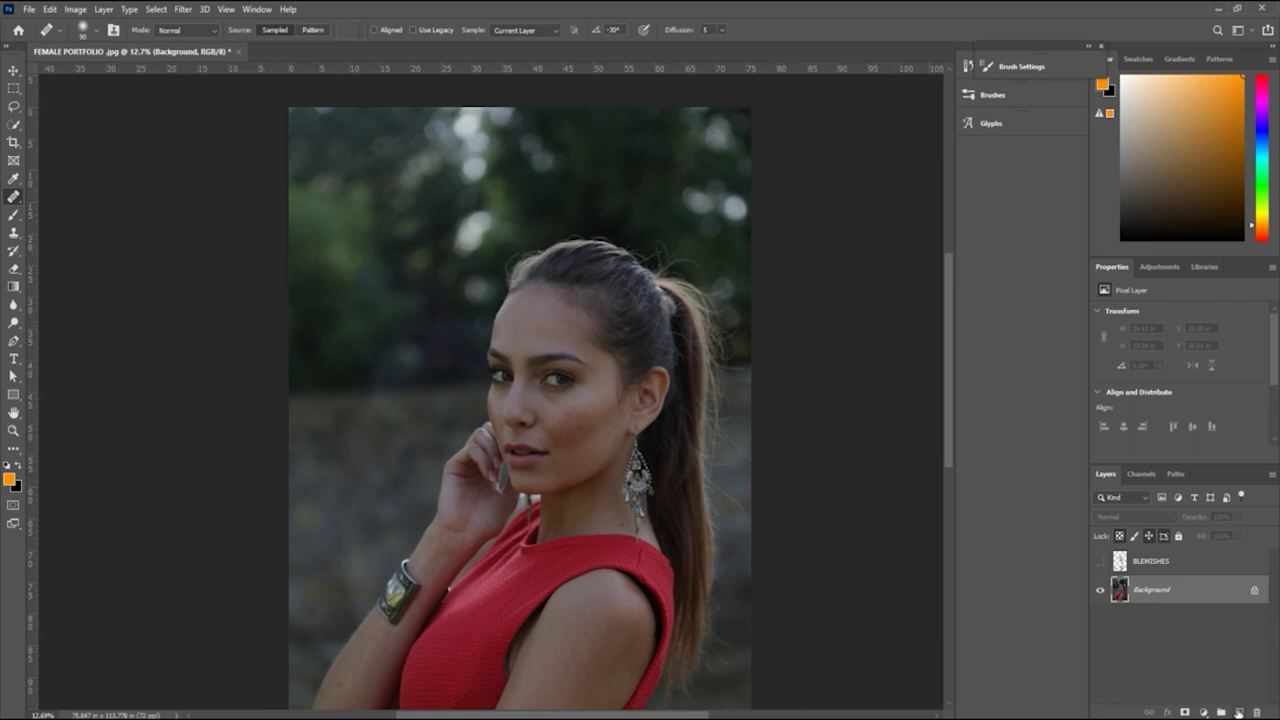
click(1239, 712)
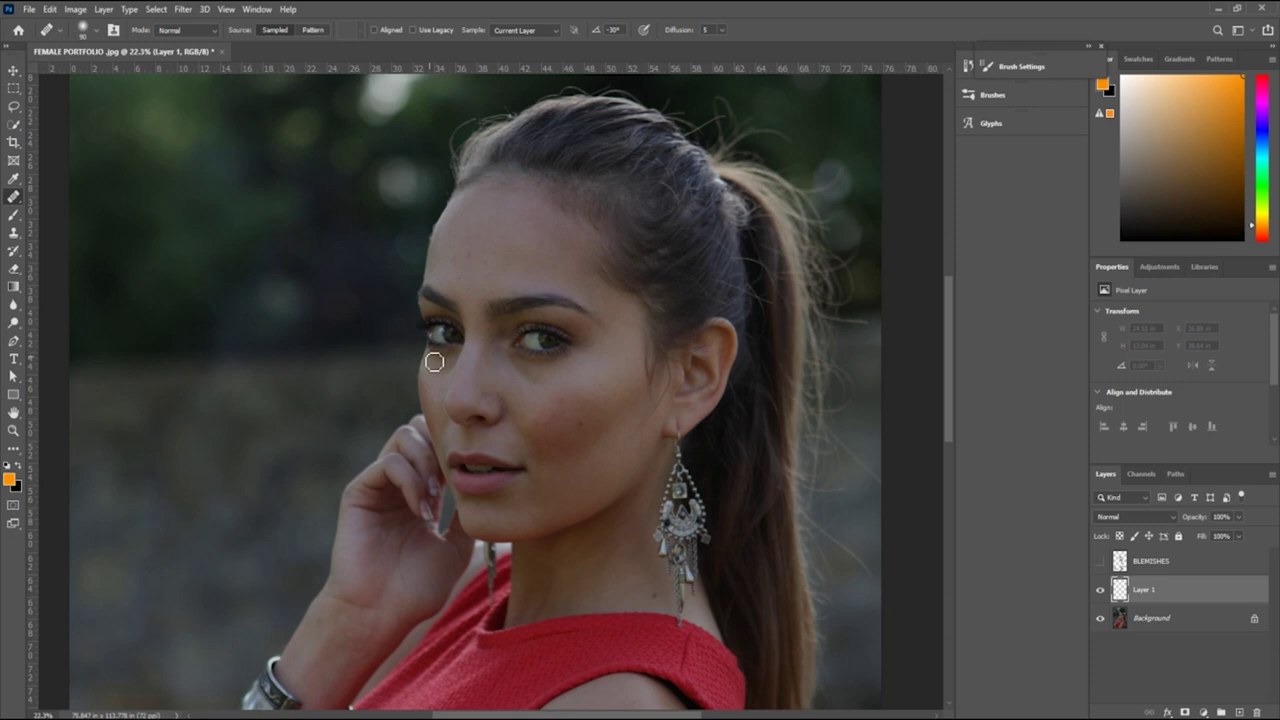
right_click(12, 198)
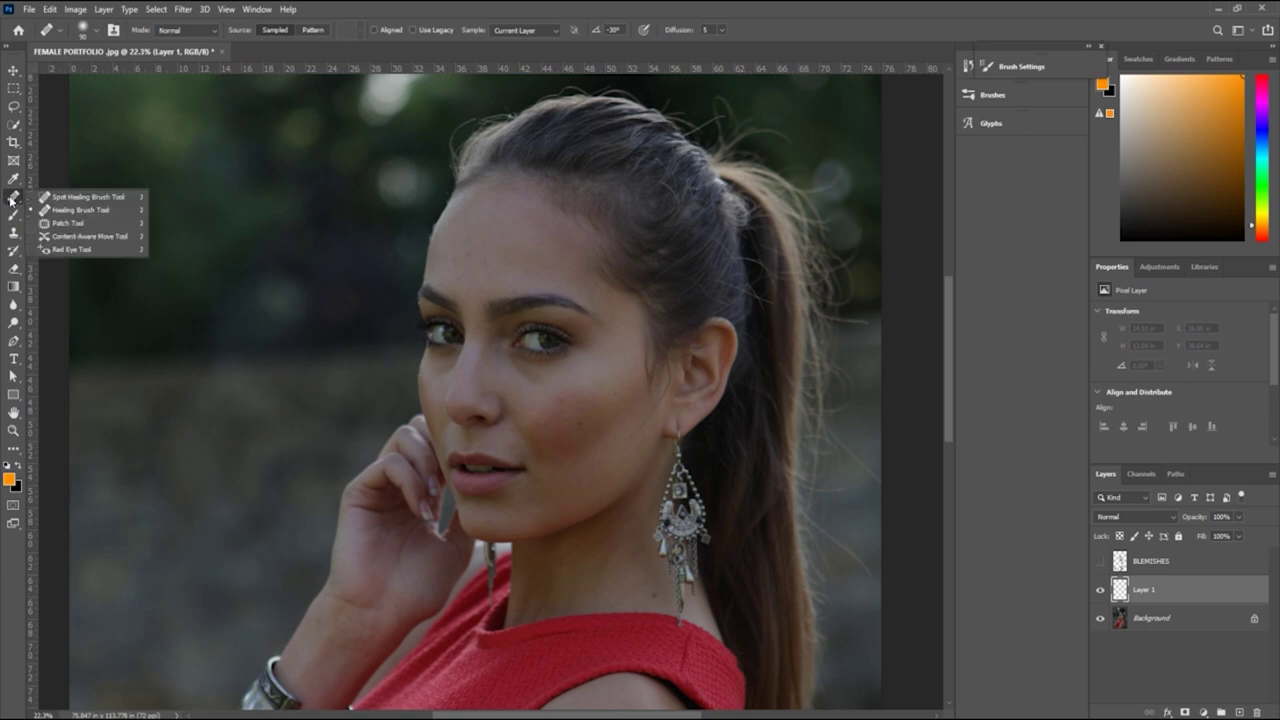
Step: Switch to the Healing Brush Tool, with Sample returned to Current Layer
click(101, 211)
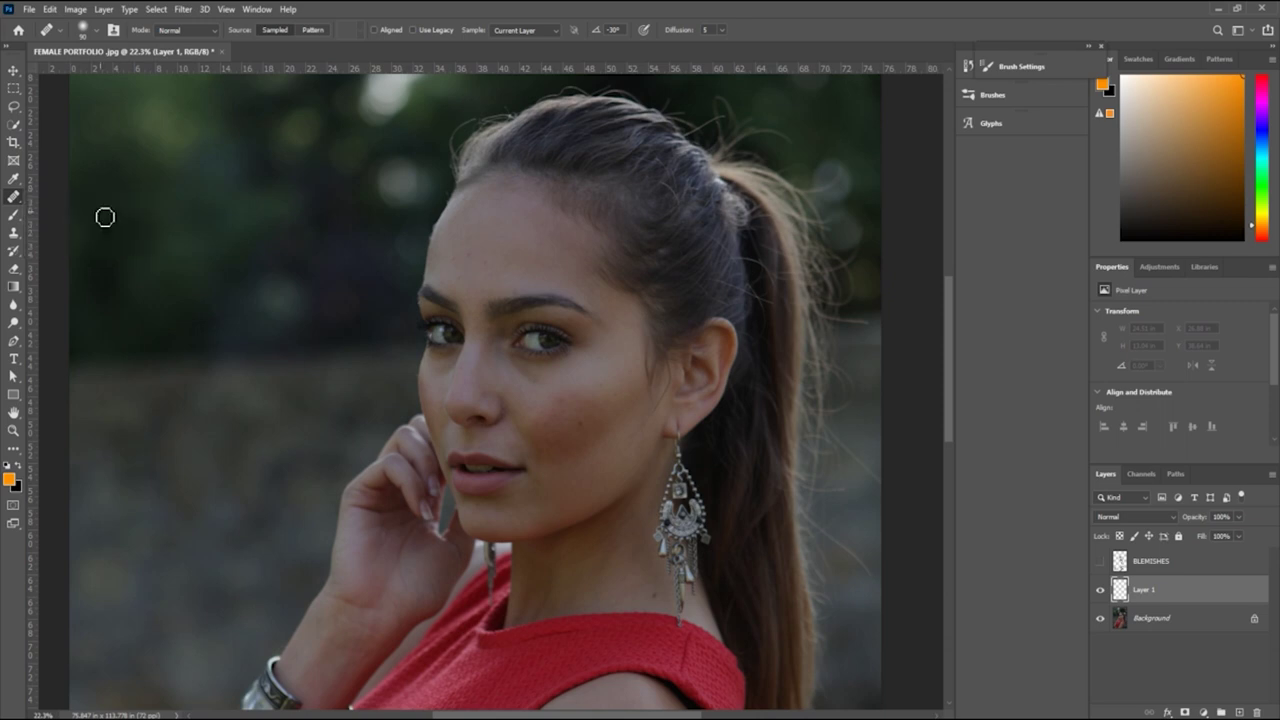
click(518, 30)
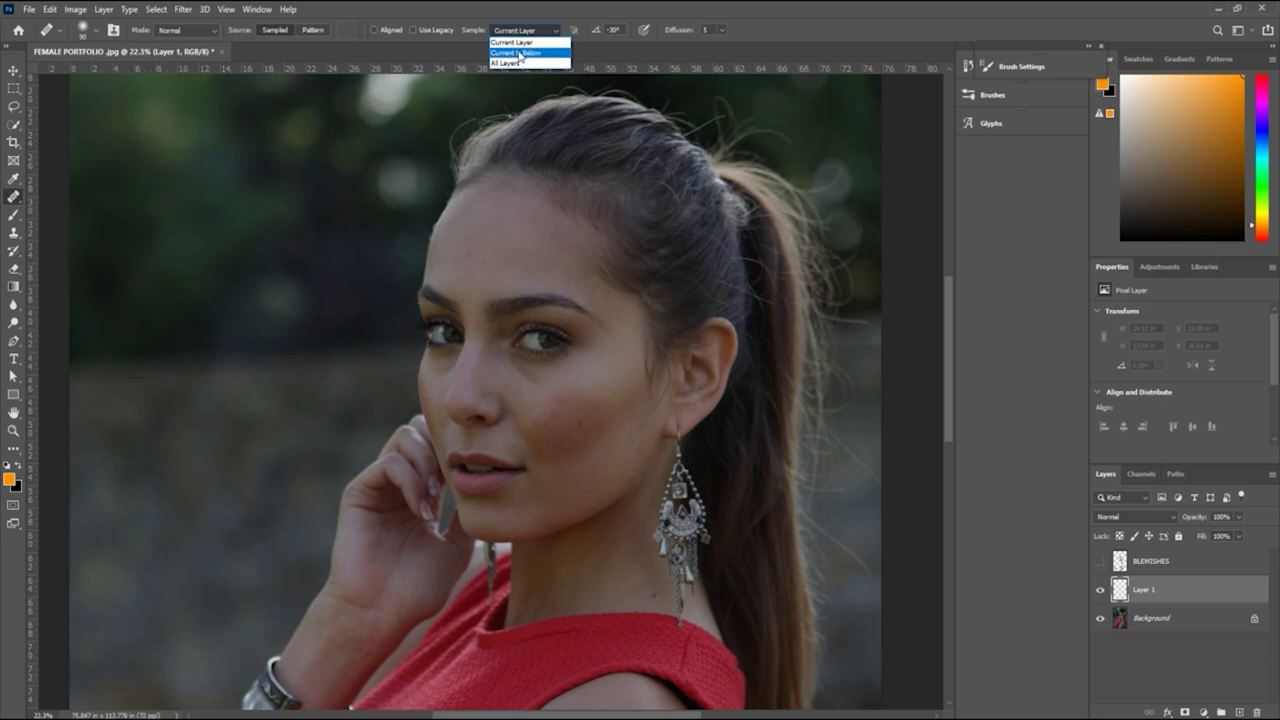
click(519, 53)
click(521, 31)
click(516, 40)
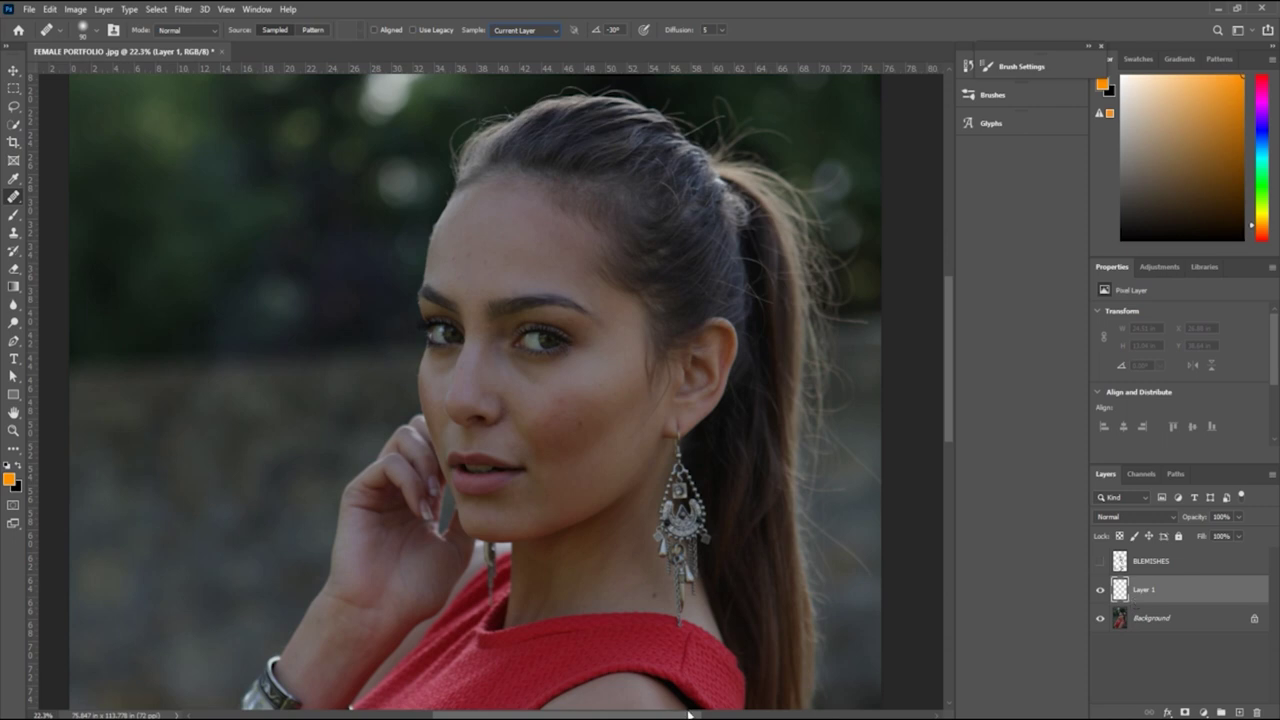
click(506, 30)
Step: Set the healing brush Sample to Current & Below, keeping Normal blend mode
click(512, 52)
click(537, 30)
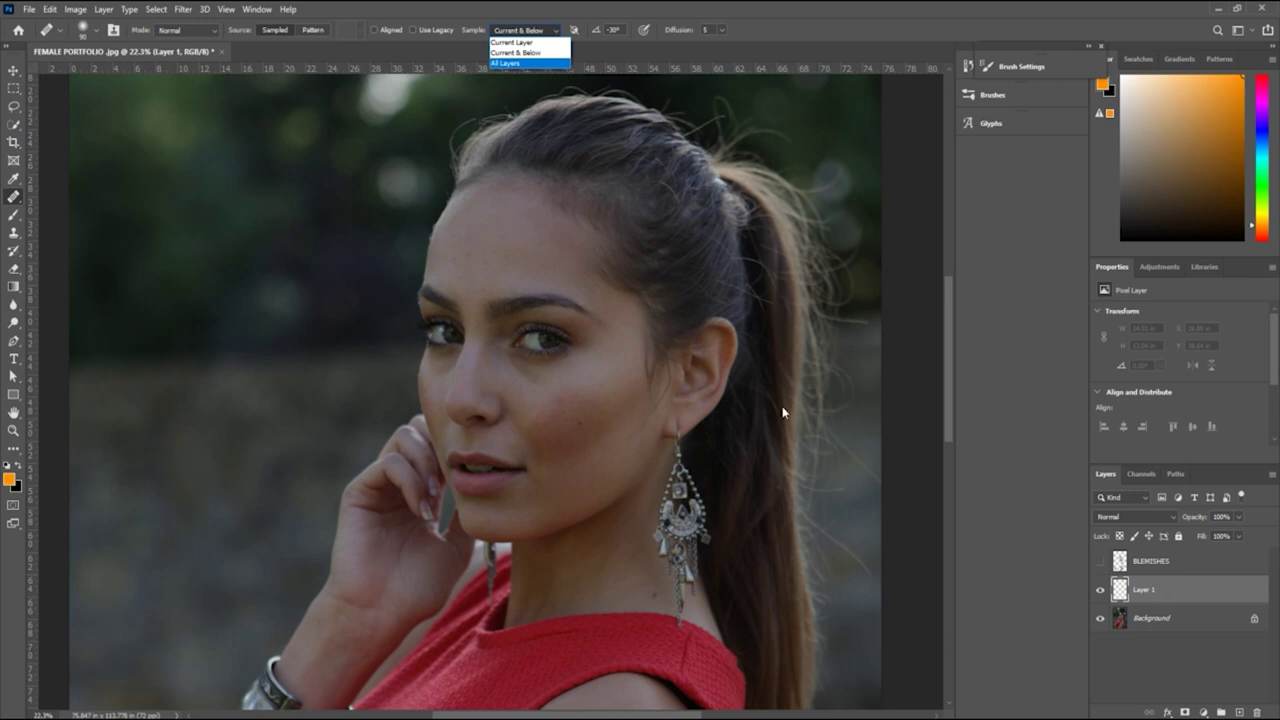
click(495, 404)
click(514, 30)
click(513, 52)
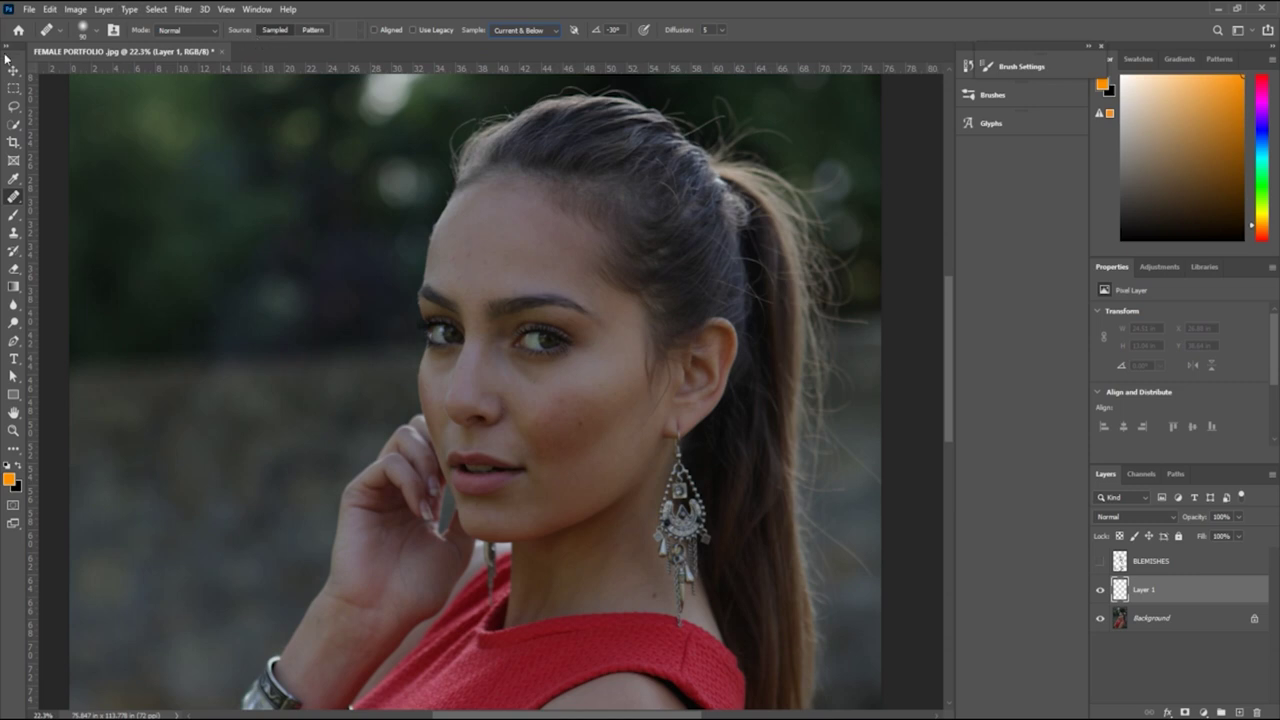
click(169, 30)
click(169, 30)
Step: Set the brush tip to 89 px with 0% hardness and try a stroke without a source
click(84, 29)
drag(33, 104, 5, 108)
click(79, 67)
click(82, 30)
click(82, 30)
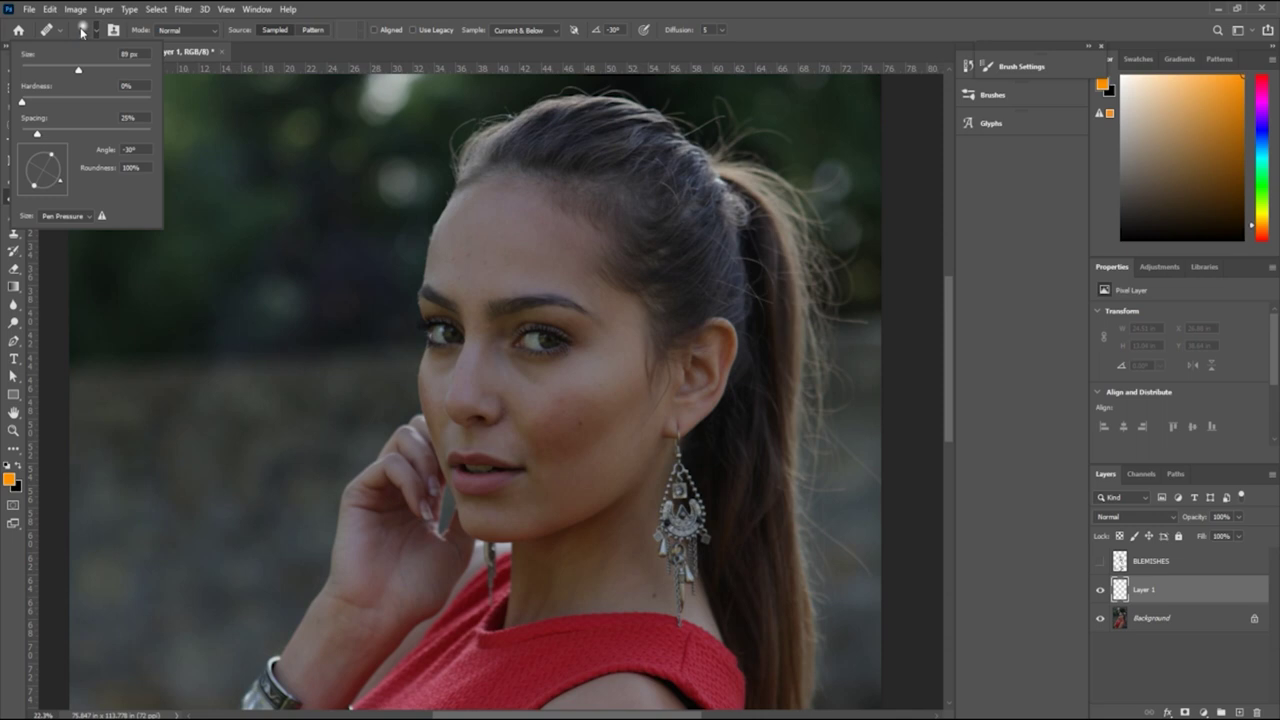
click(22, 103)
click(308, 170)
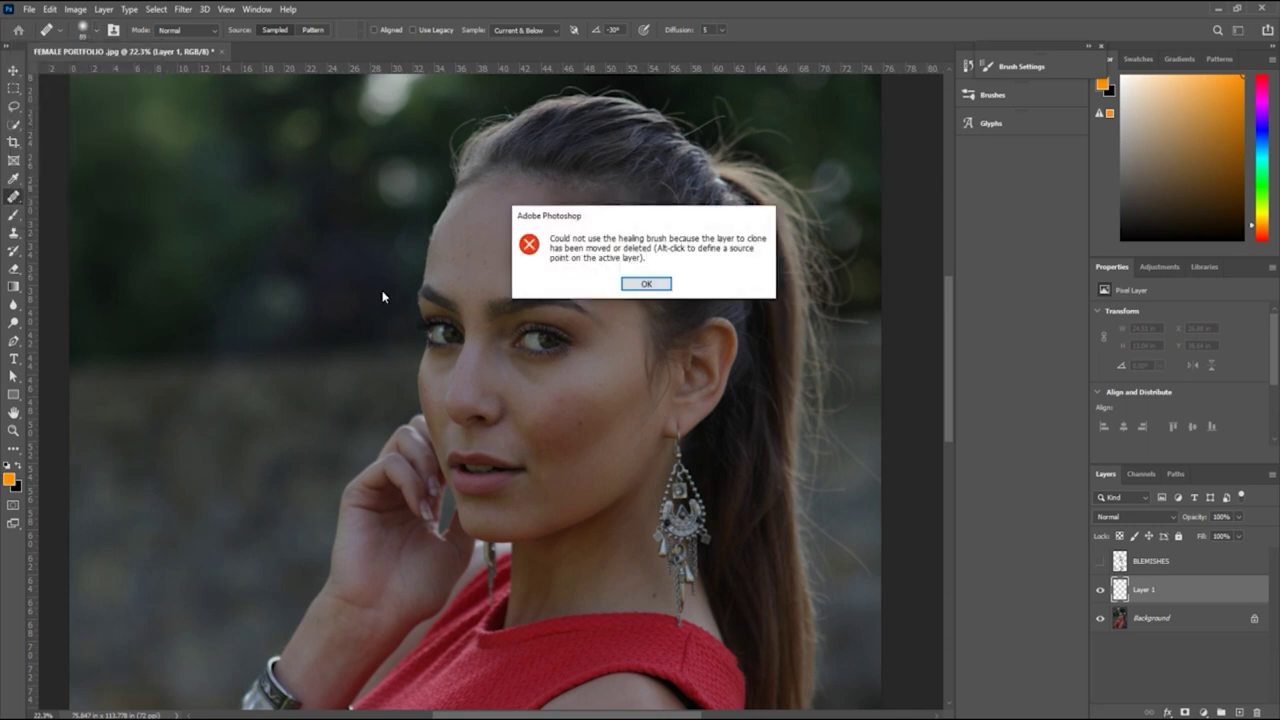
Step: Dismiss the source warning, set clean cheek skin as source, and heal four cheek blemishes
click(650, 284)
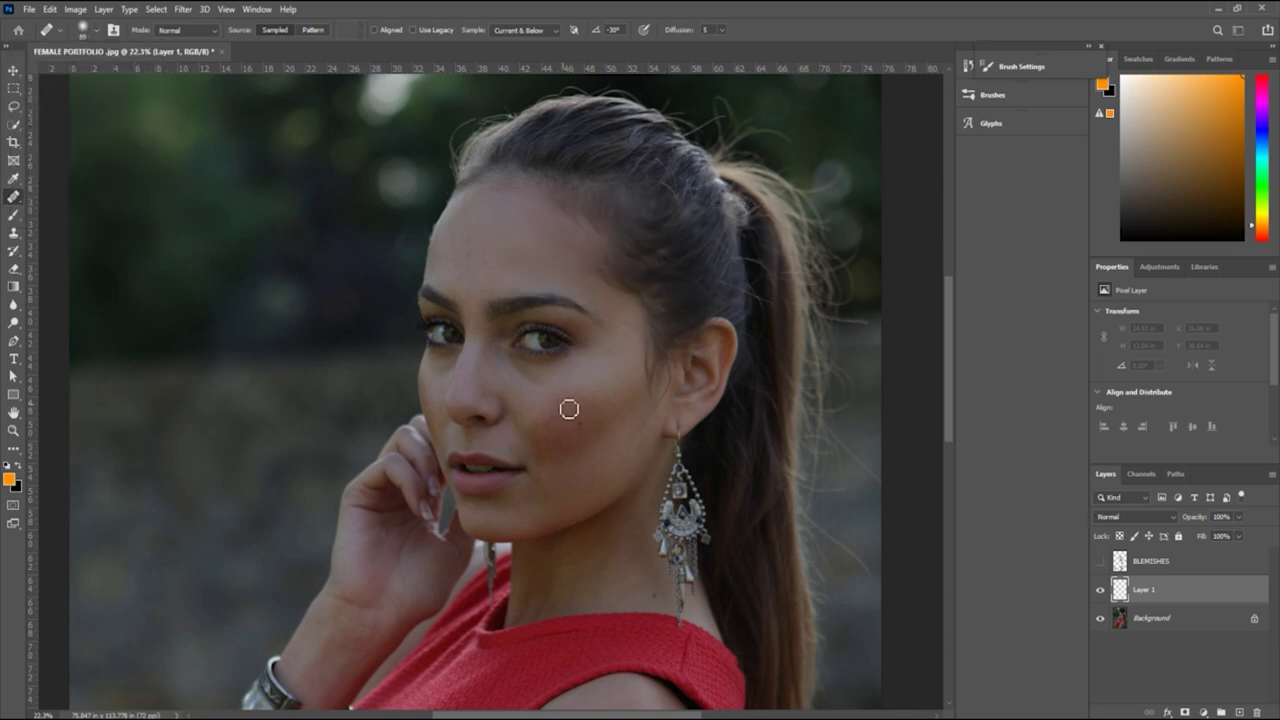
scroll(570, 412, up, 3)
scroll(590, 412, up, 2)
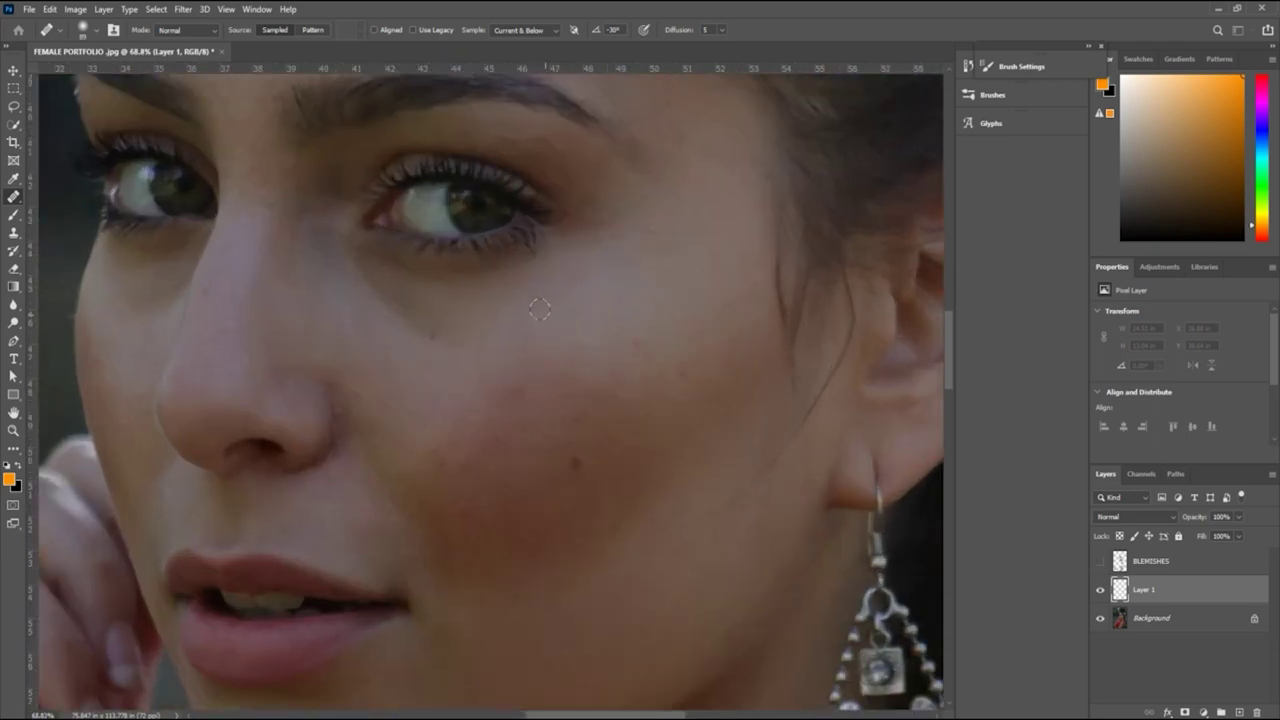
alt+click(487, 340)
alt+click(538, 330)
click(424, 328)
click(567, 398)
alt+click(673, 332)
click(690, 328)
Step: Show the BLEMISHES layer, hide Layer 1, and select BLEMISHES for editing
scroll(672, 405, down, 2)
click(1101, 561)
click(1101, 593)
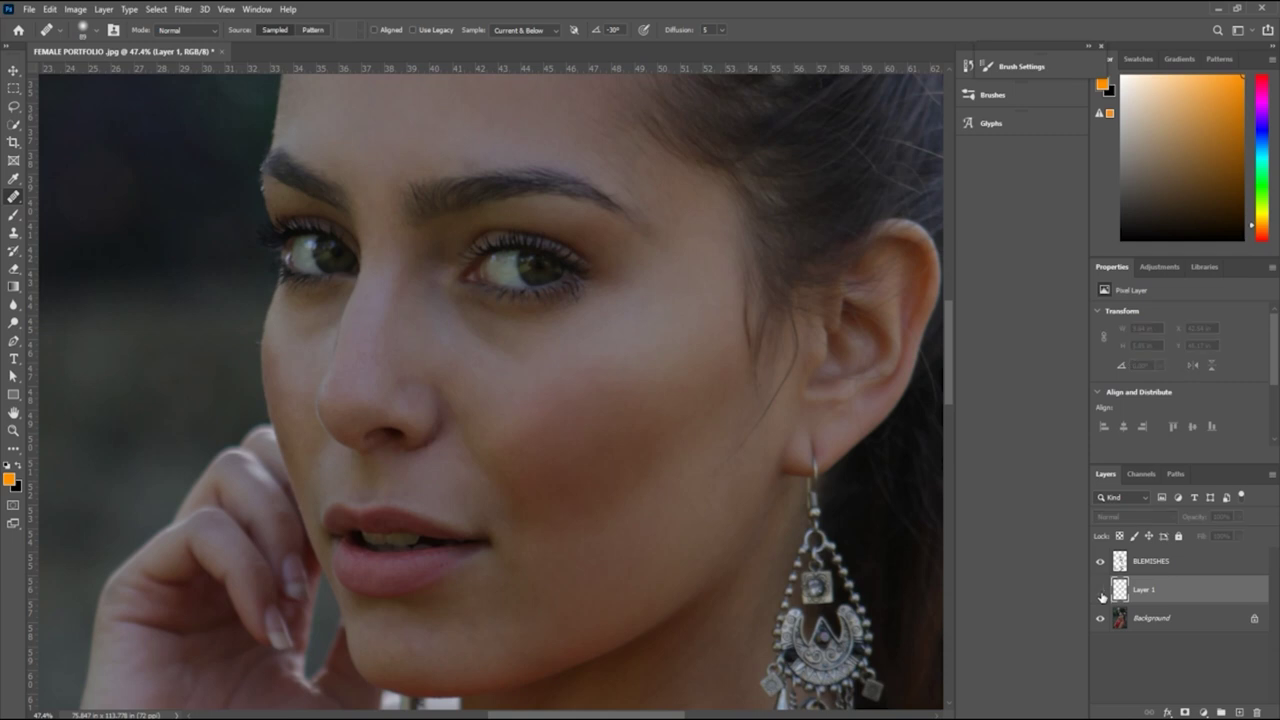
scroll(645, 340, down, 3)
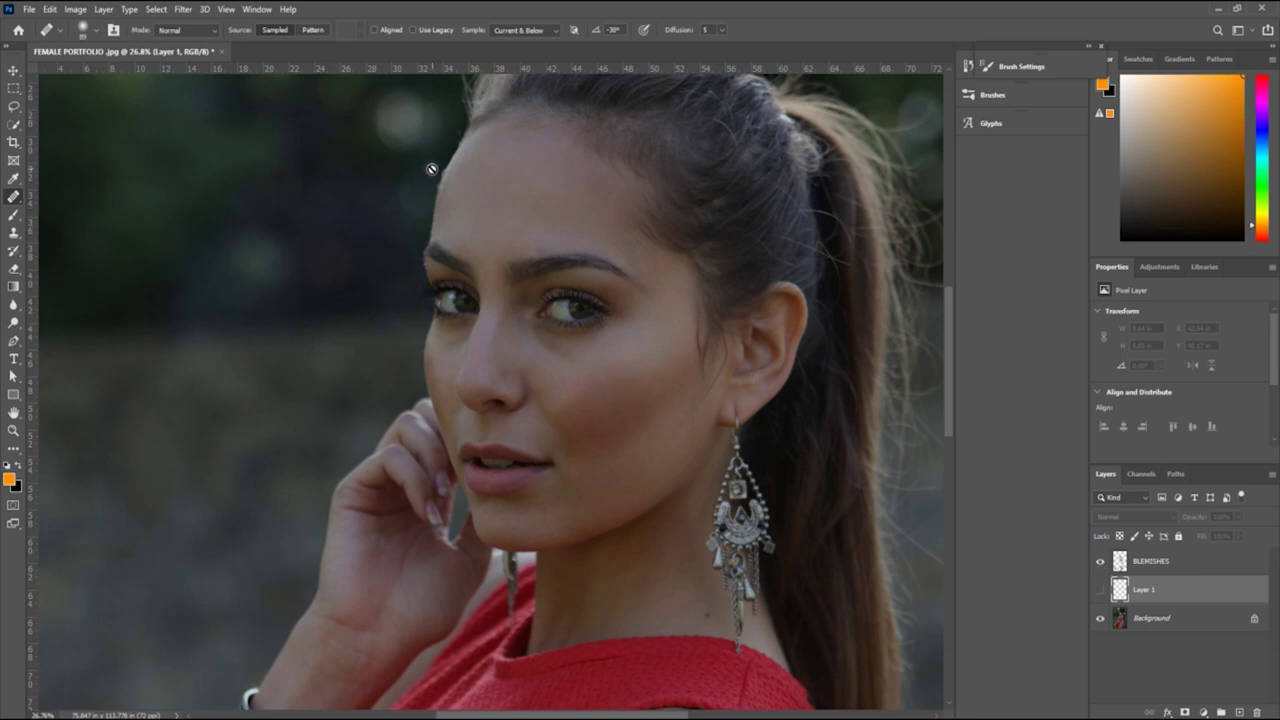
click(1148, 566)
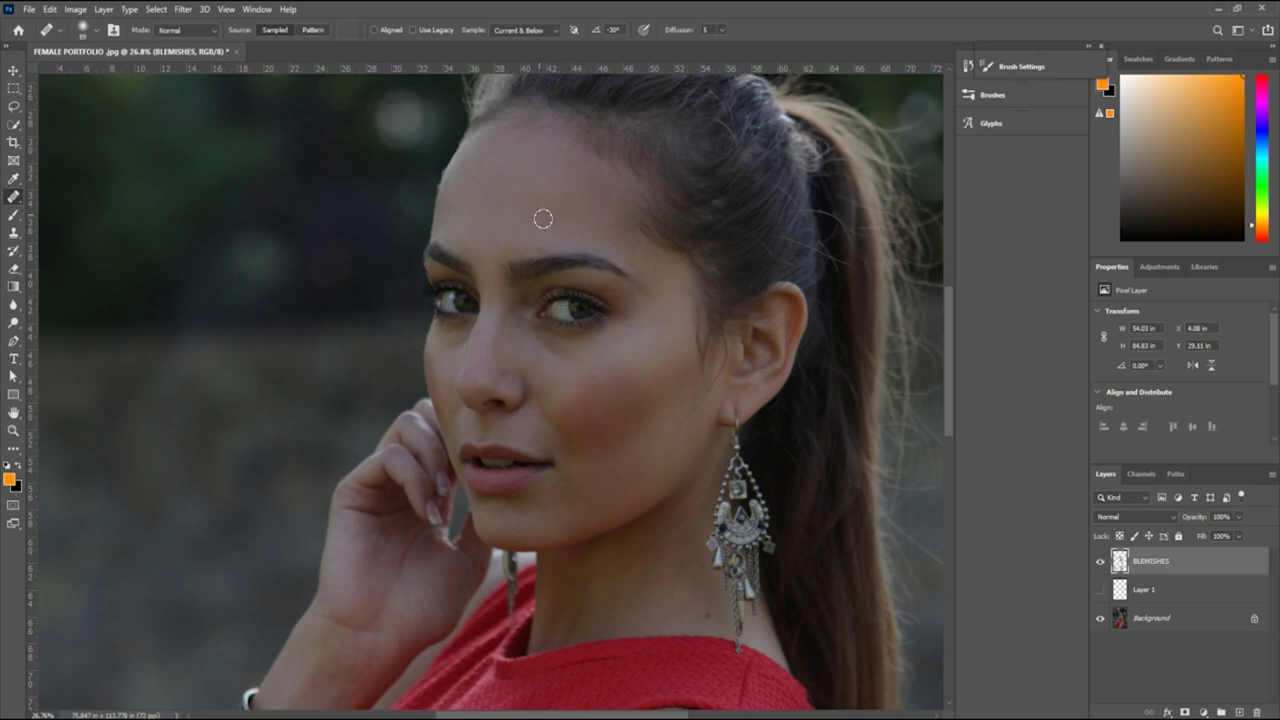
Step: Bring up the fill or adjustment layer menu in the Layers panel
scroll(543, 218, down, 1)
scroll(543, 218, down, 1)
scroll(543, 218, down, 1)
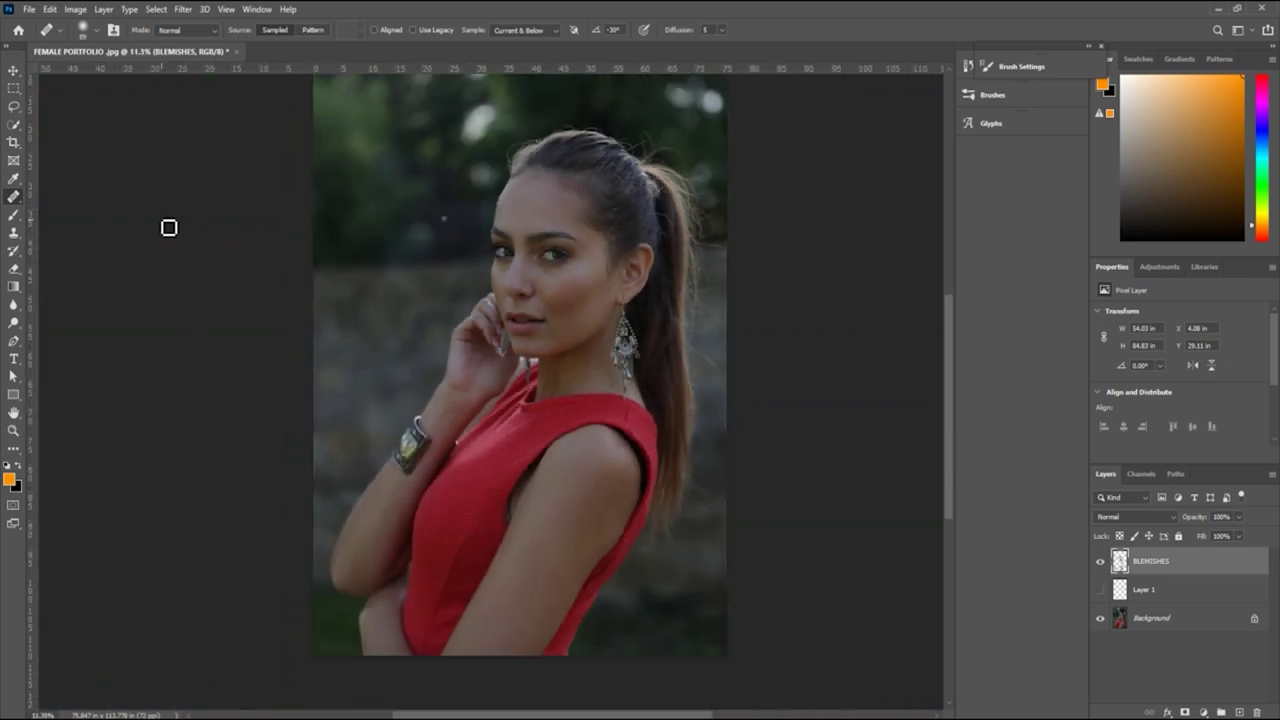
scroll(430, 583, down, 1)
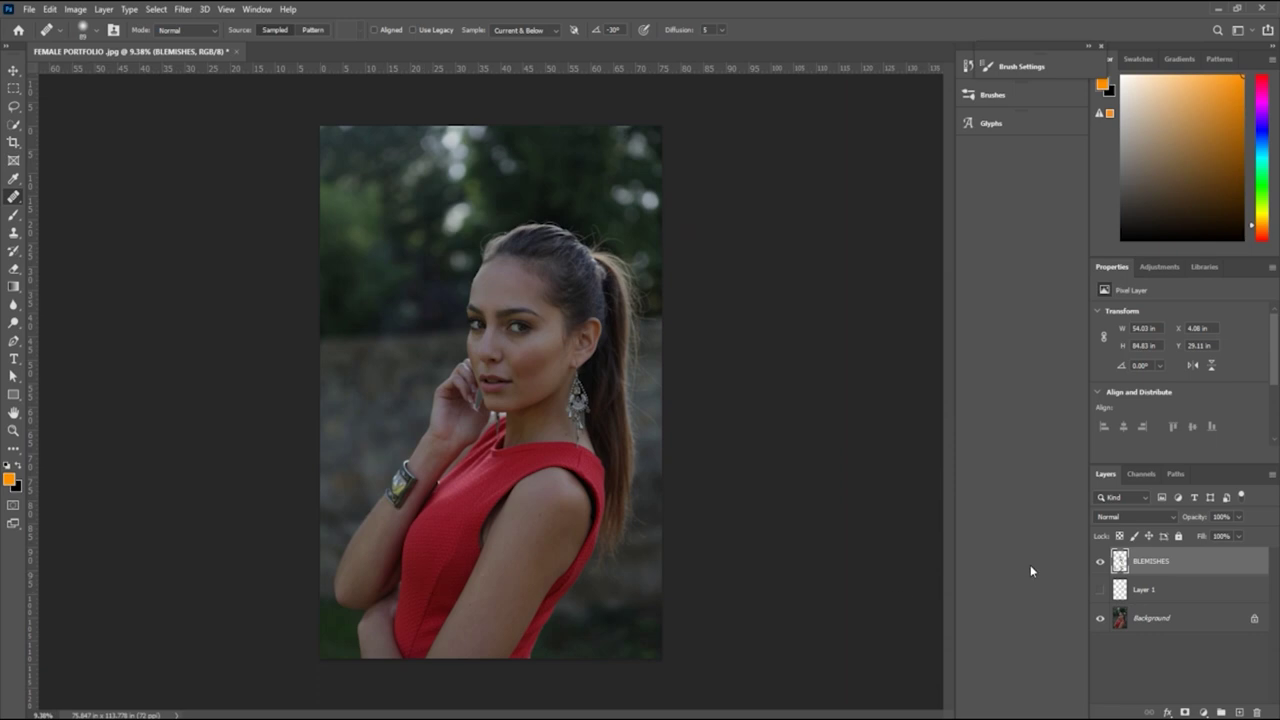
click(1205, 710)
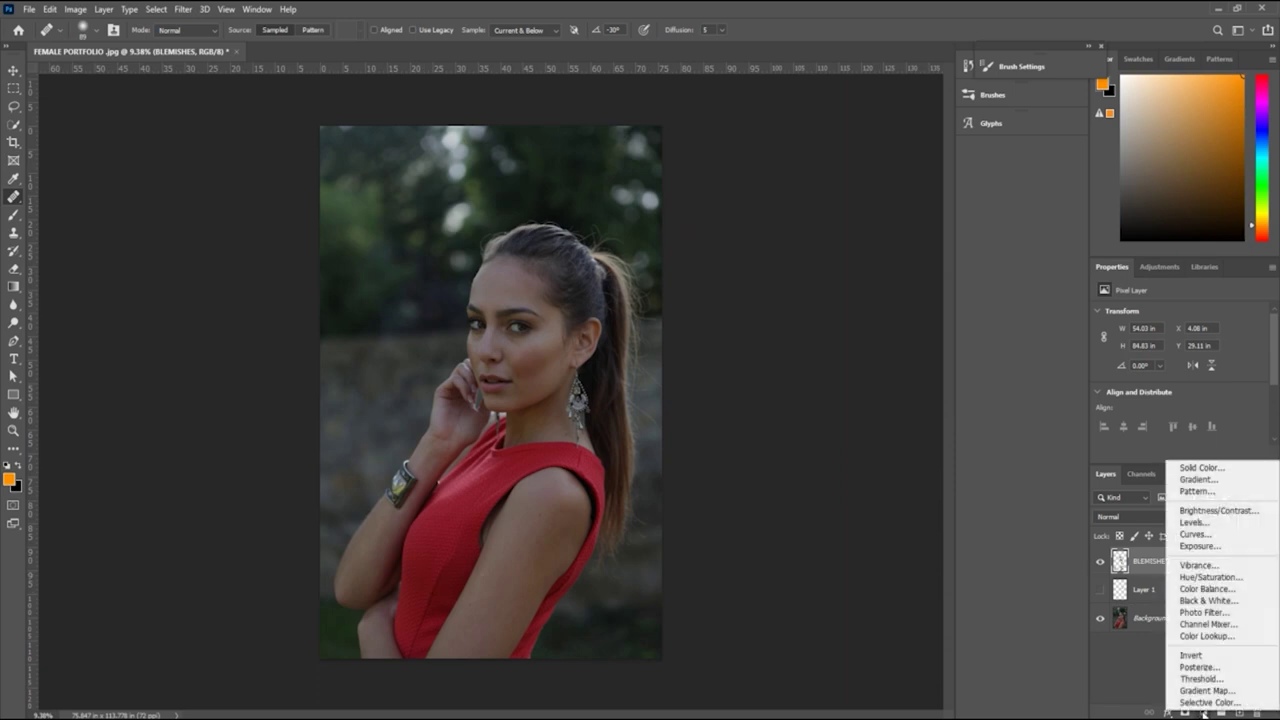
Step: Add a Curves 1 layer, apply Auto, and set the black point to input 16
click(1194, 534)
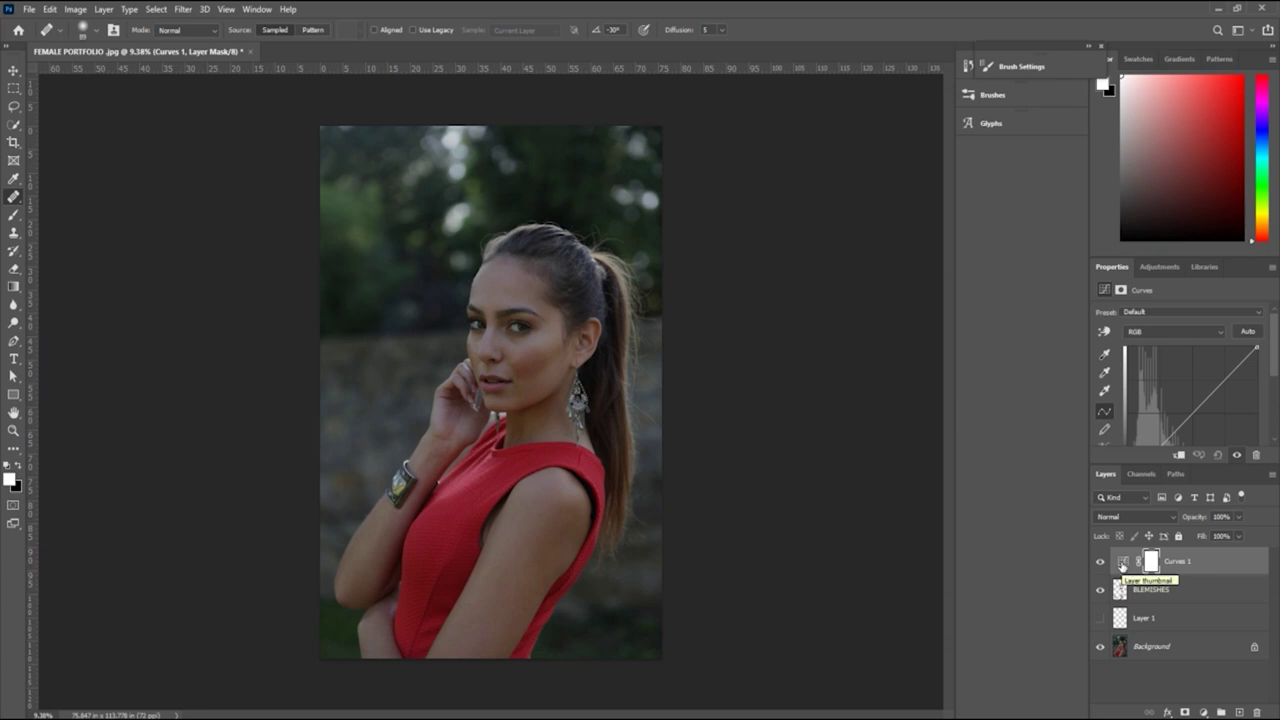
click(1122, 563)
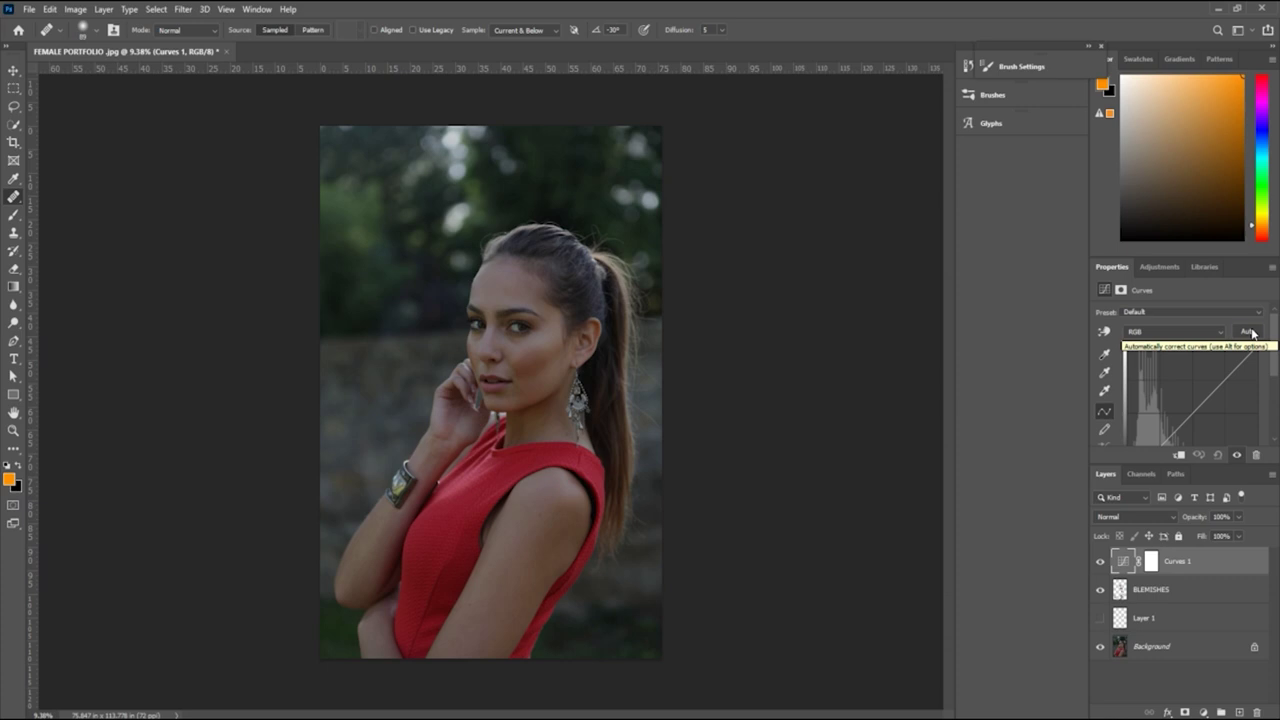
click(1249, 332)
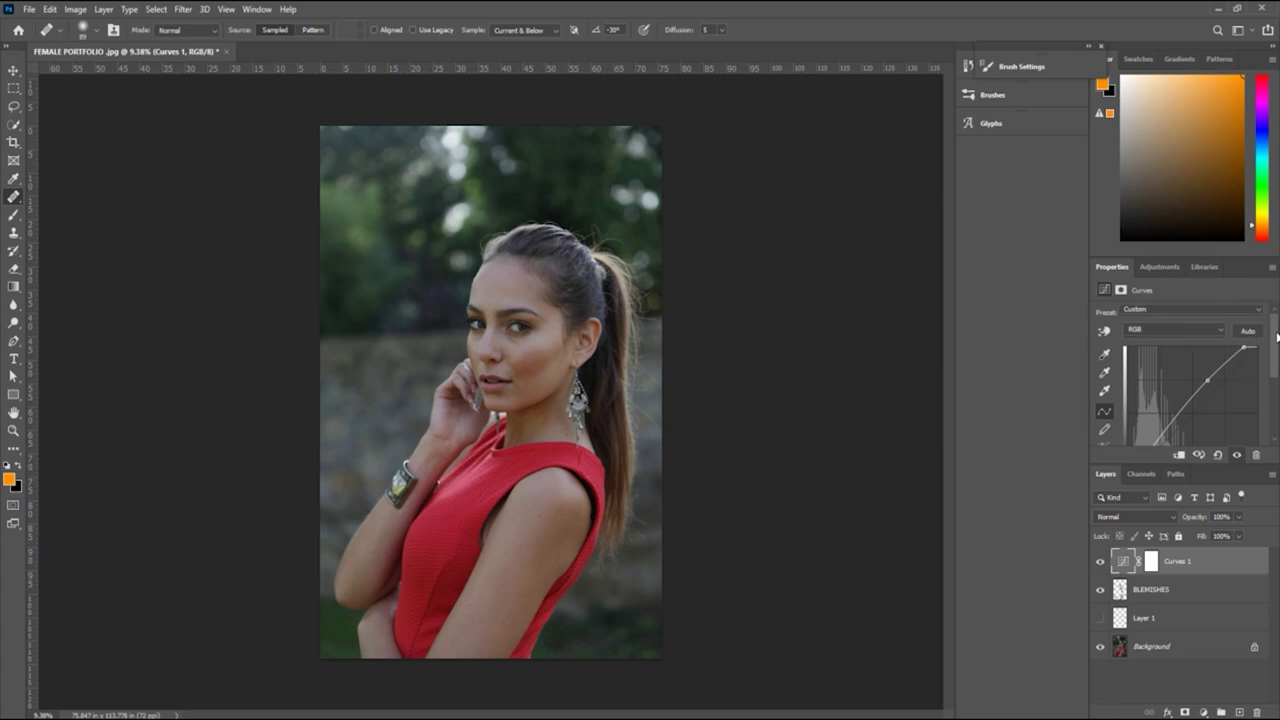
drag(1275, 332, 1275, 395)
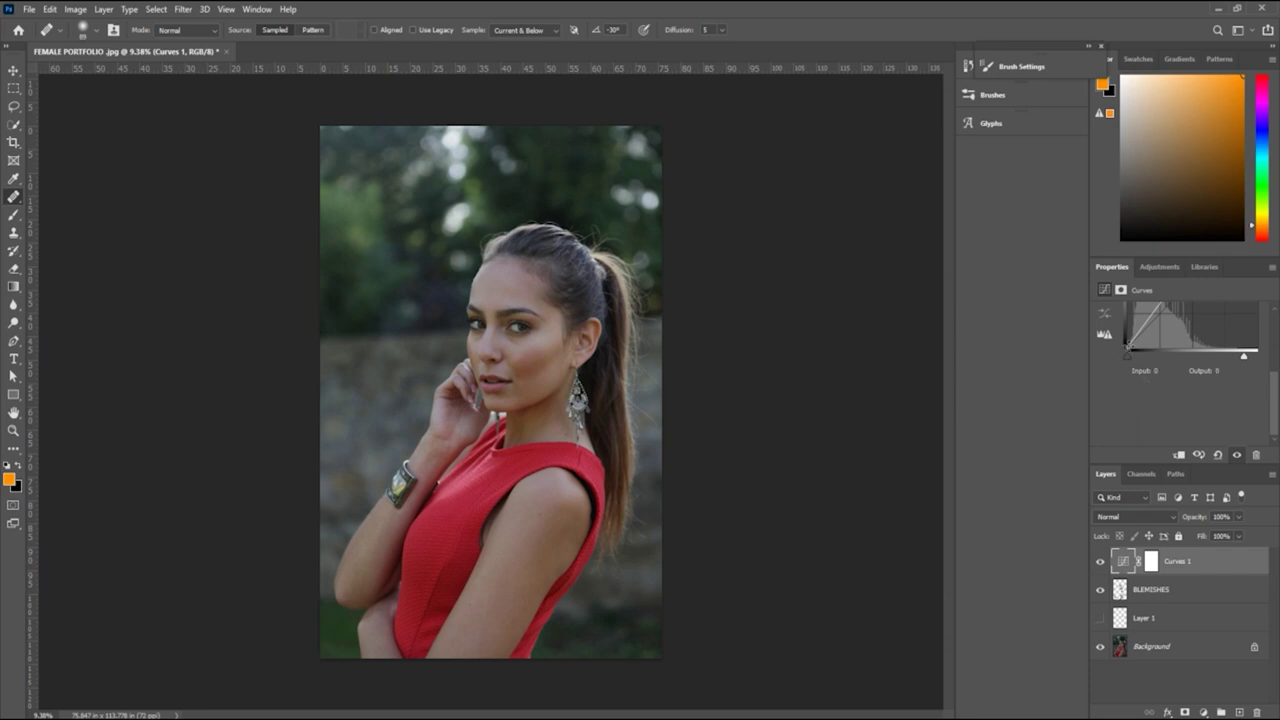
drag(1127, 349, 1138, 349)
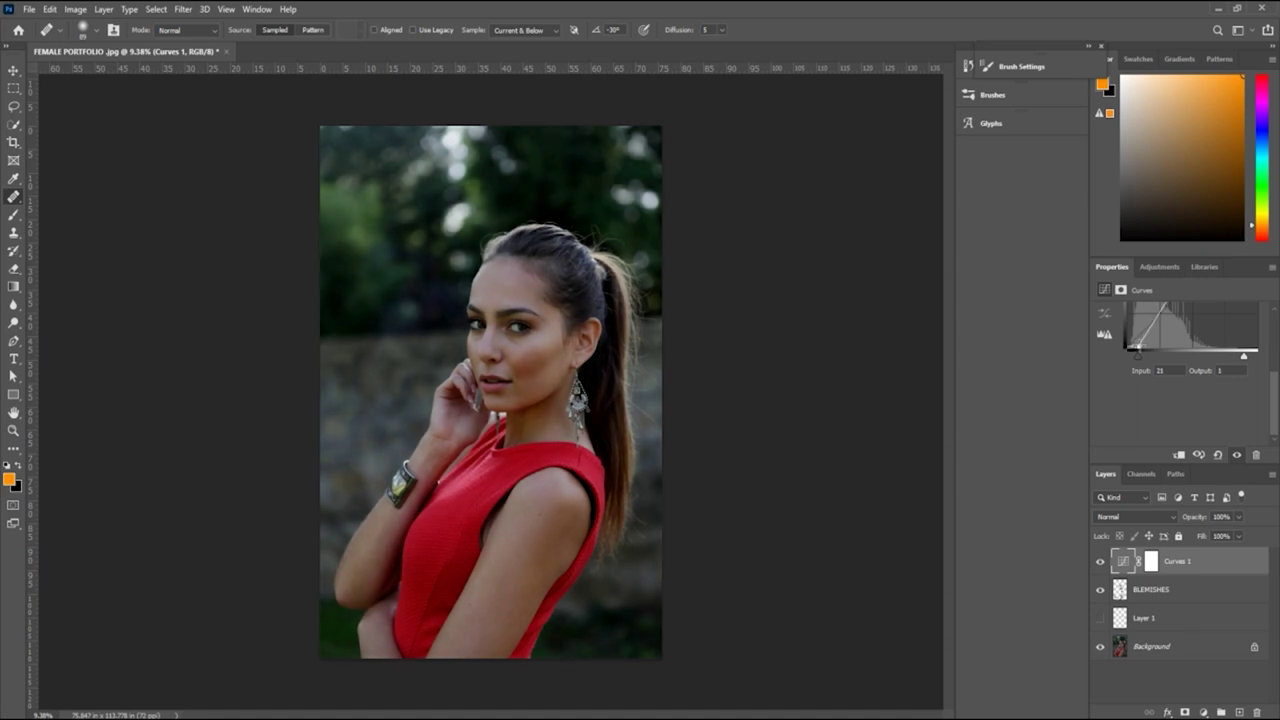
drag(1140, 349, 1136, 349)
click(1204, 713)
Step: Add an Auto-corrected Curves 2 layer at 80% opacity and 48% fill
click(1160, 543)
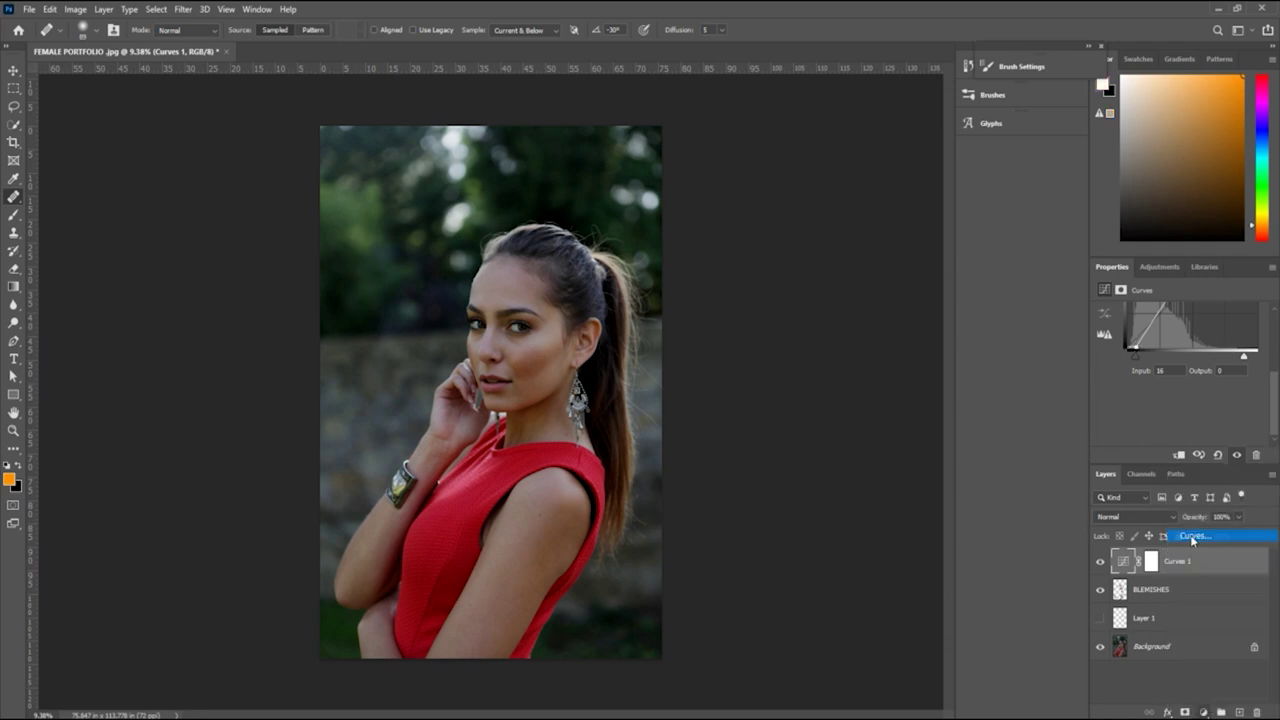
click(1123, 561)
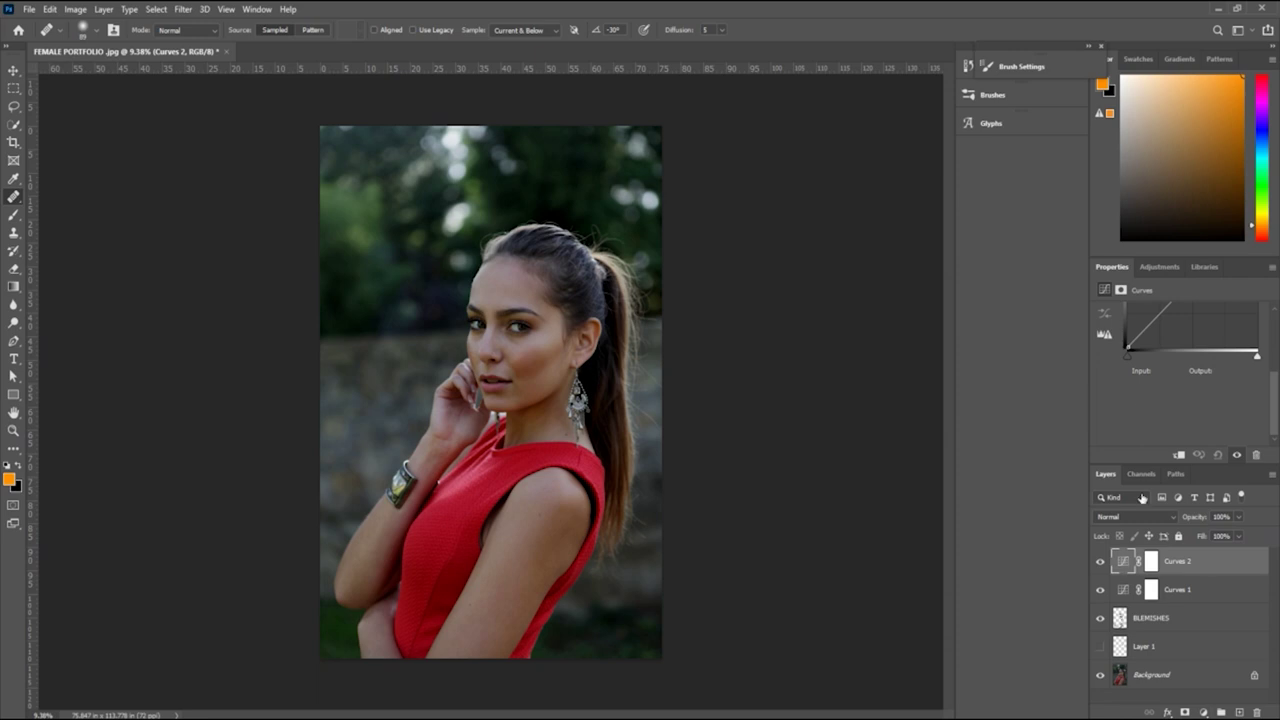
scroll(1167, 400, up, 2)
scroll(1200, 380, up, 3)
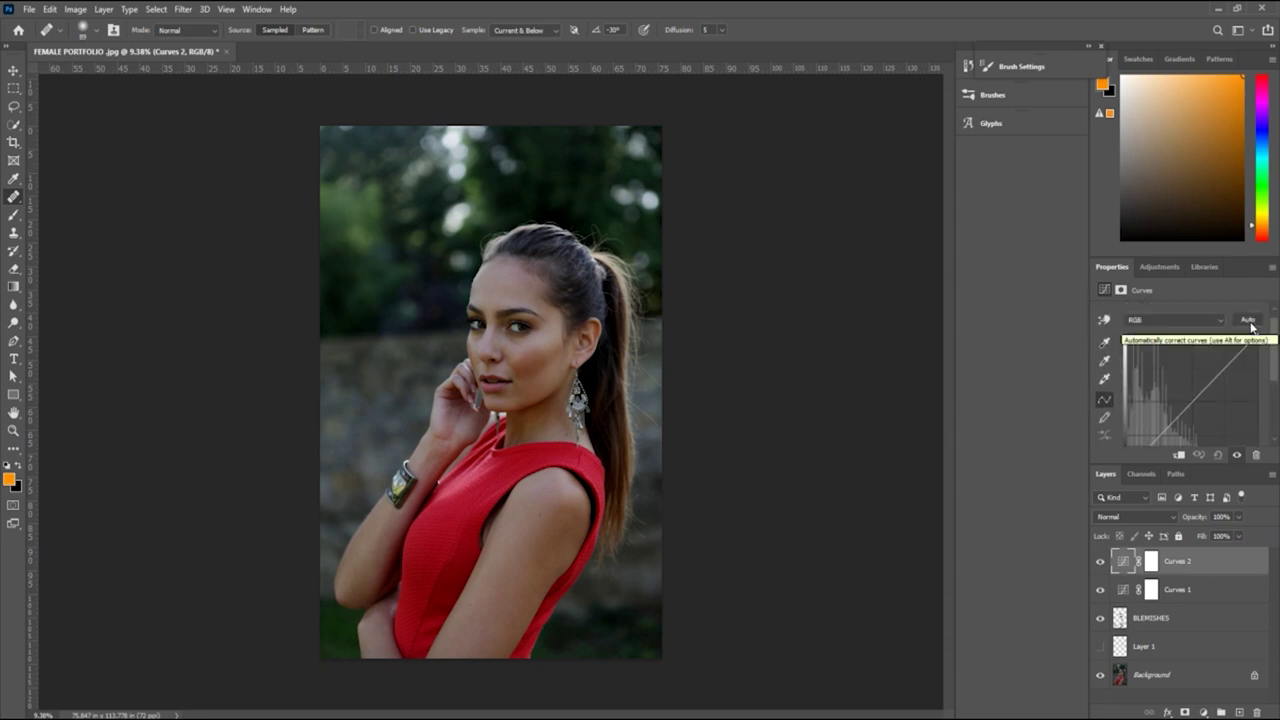
click(1247, 322)
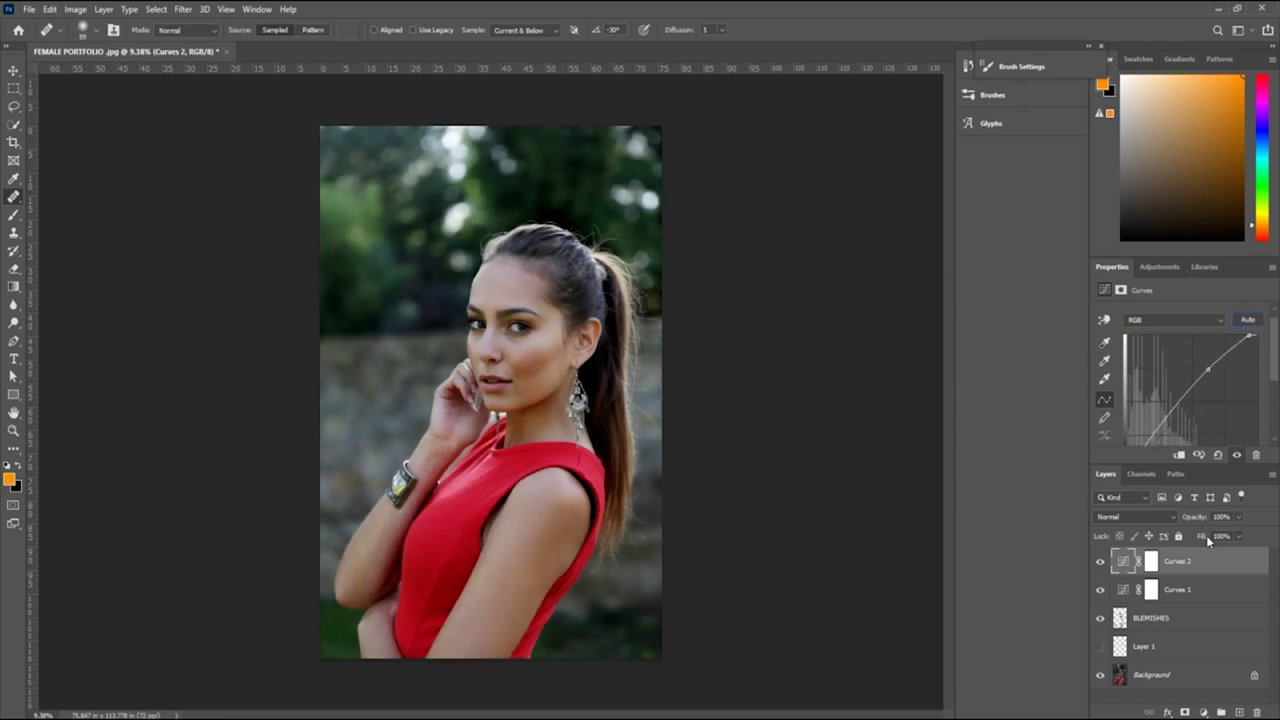
mouse_move(1204, 537)
mouse_down()
mouse_move(1171, 536)
mouse_move(1185, 518)
mouse_move(1199, 538)
mouse_up()
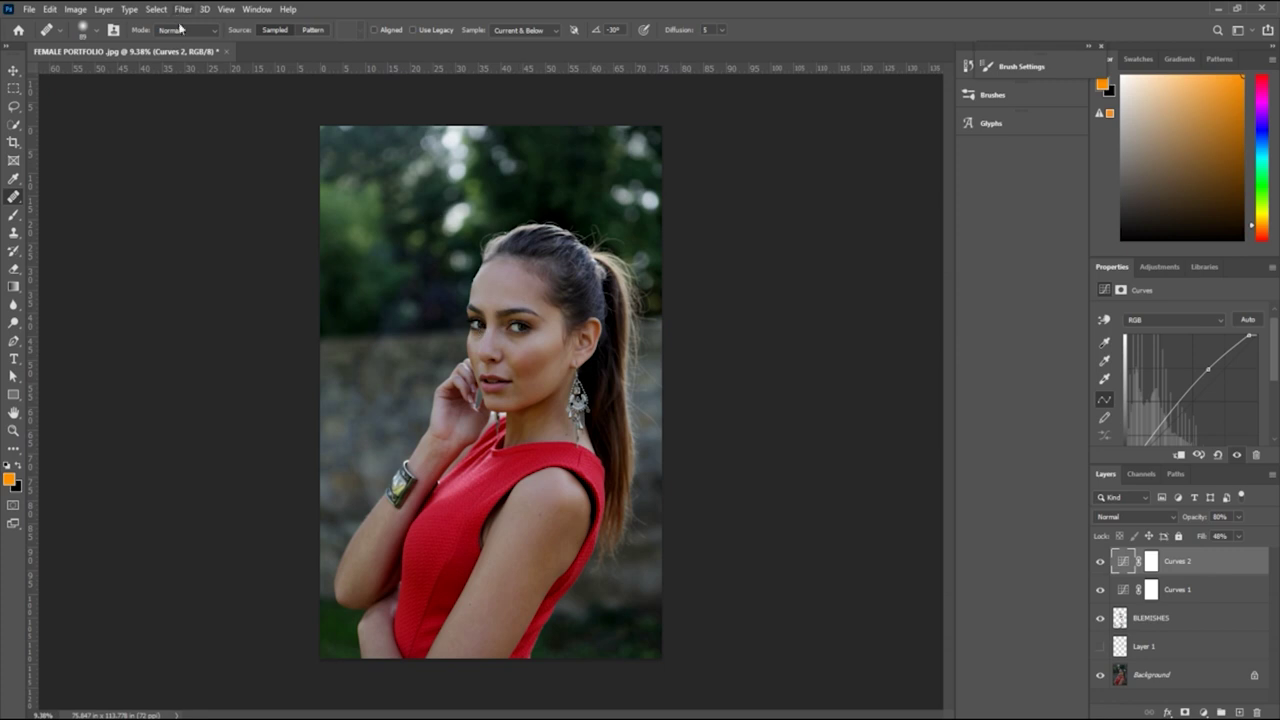
click(258, 10)
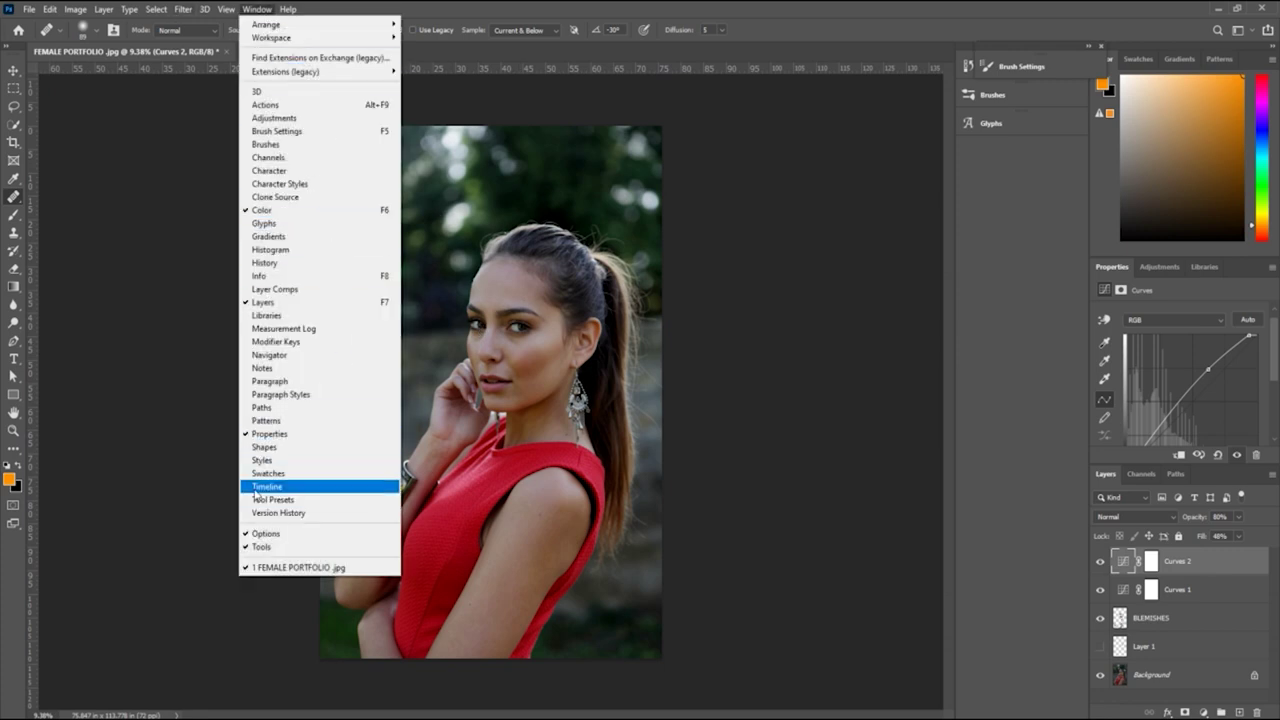
click(262, 262)
scroll(884, 110, up, 5)
click(888, 85)
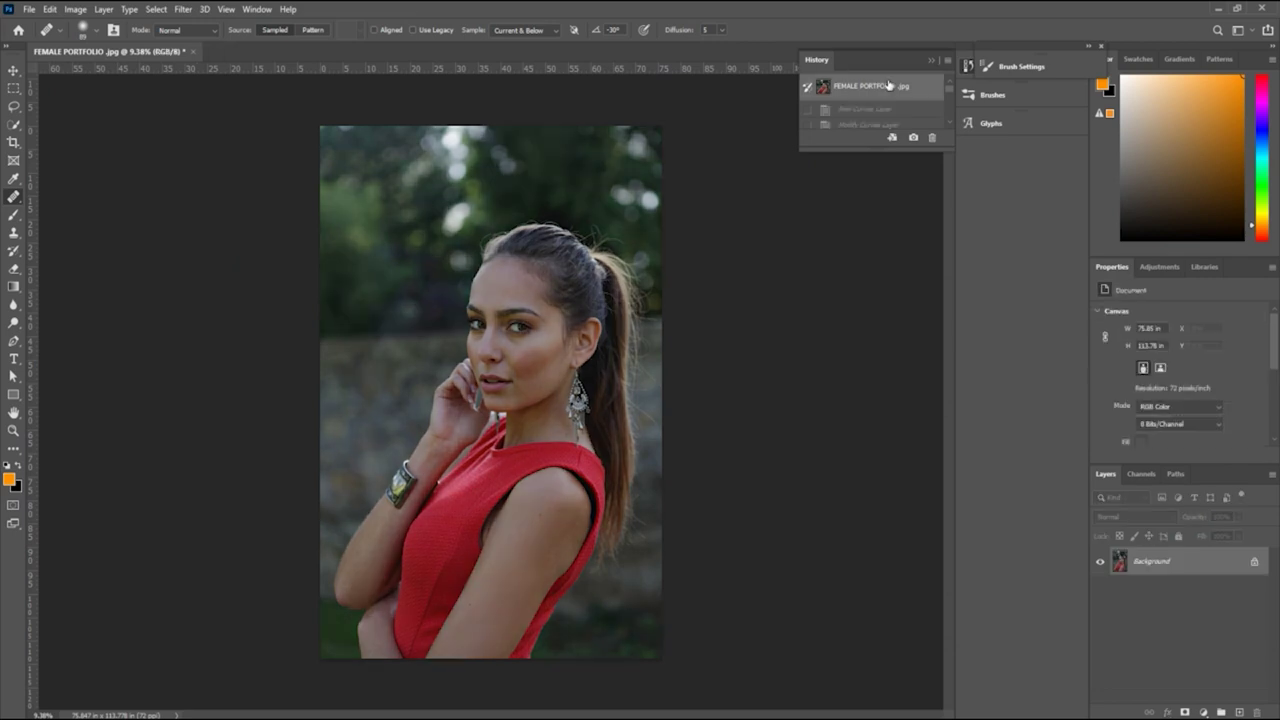
drag(950, 150, 961, 580)
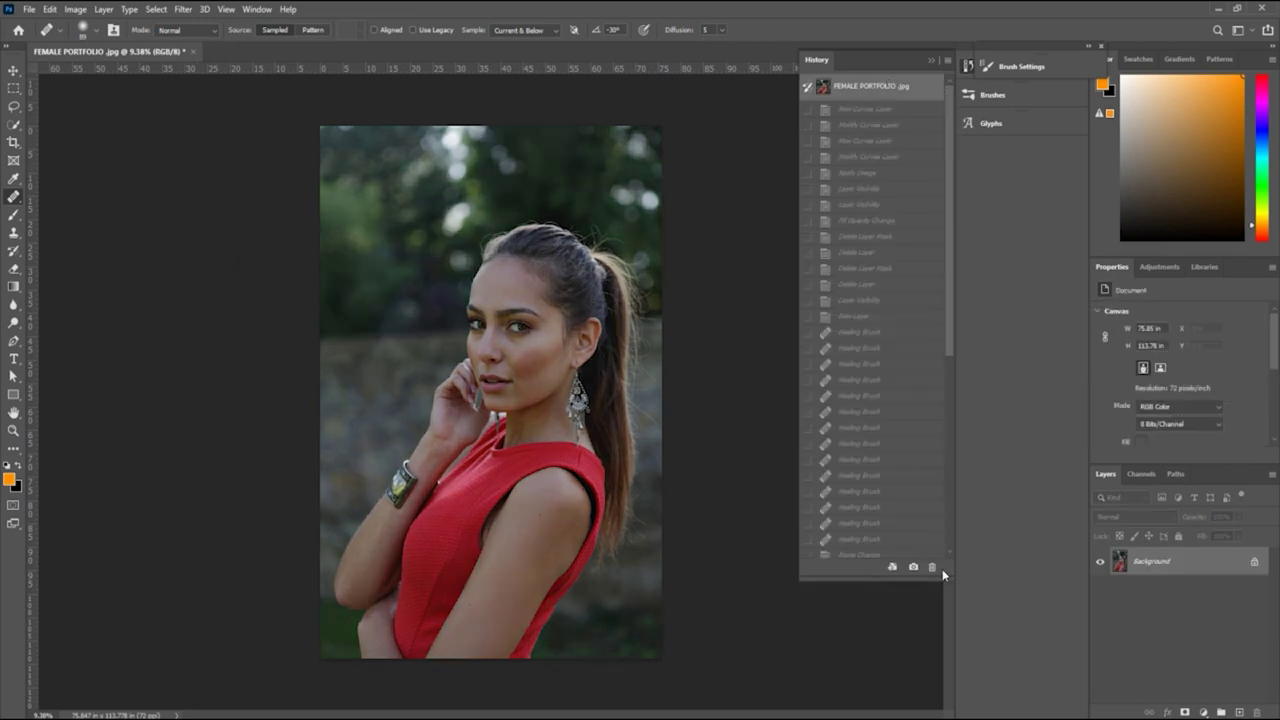
scroll(857, 357, down, 2)
scroll(857, 357, down, 4)
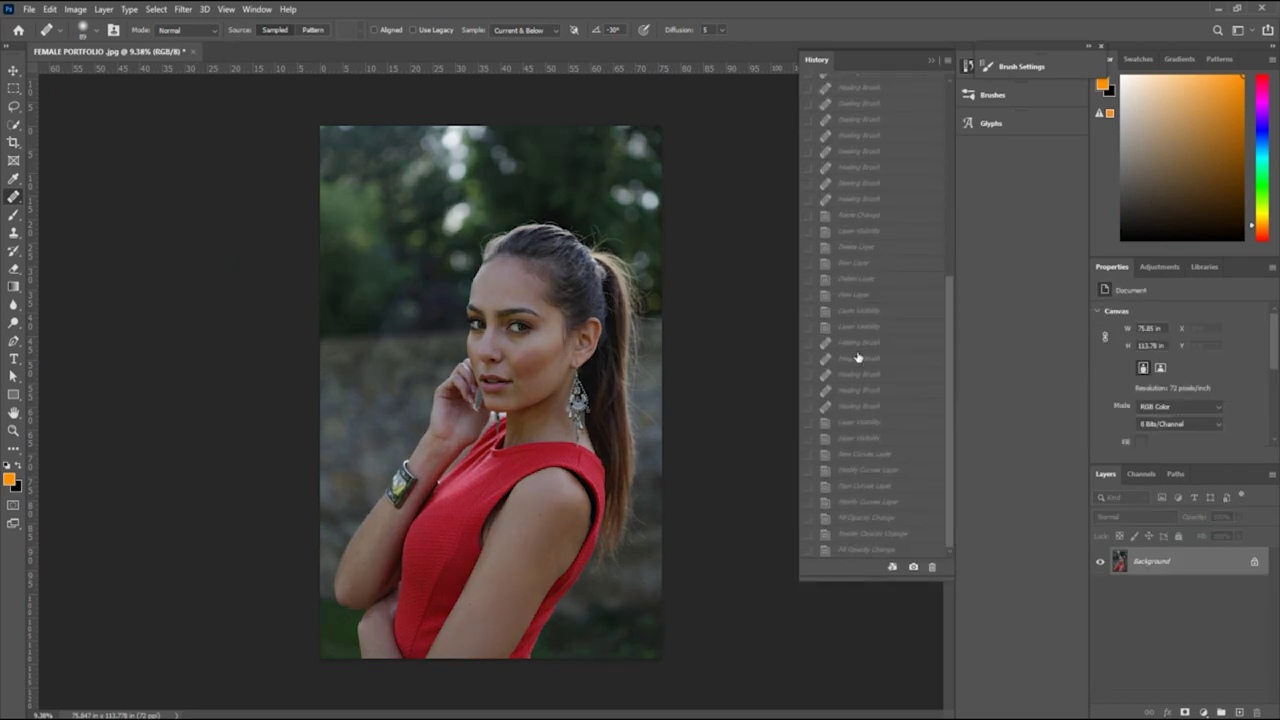
click(857, 550)
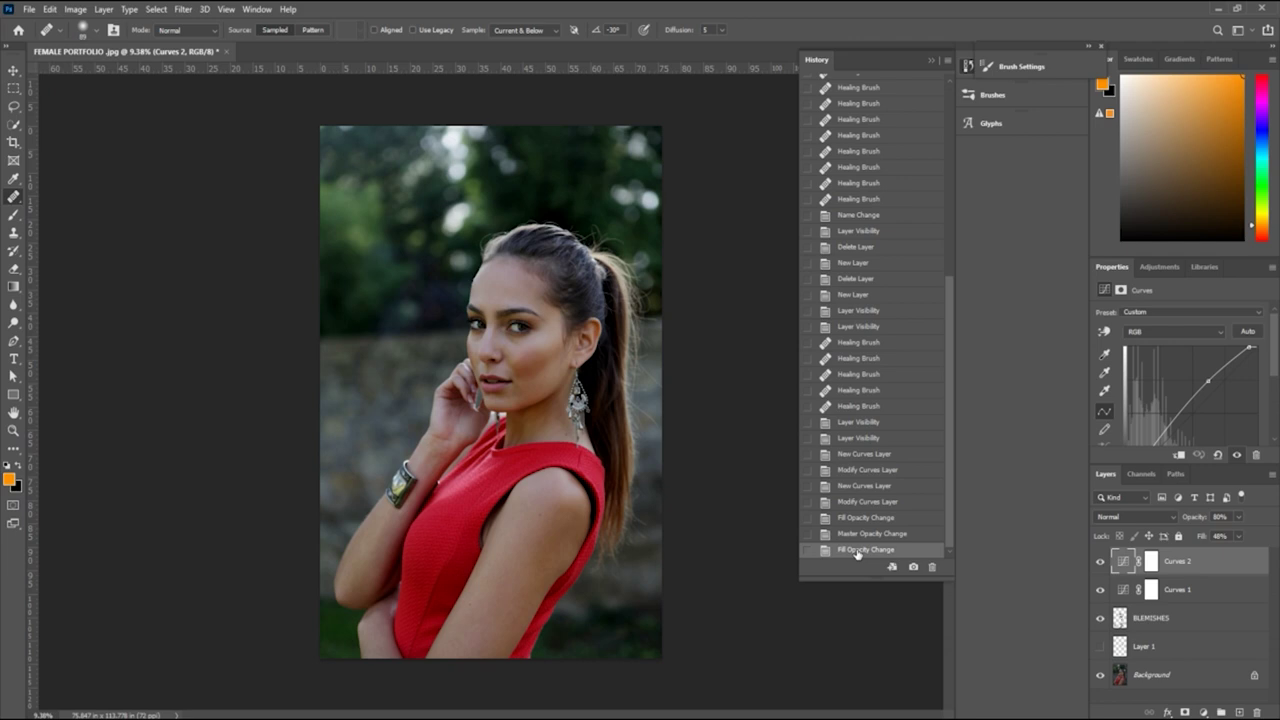
scroll(857, 553, up, 3)
mouse_move(947, 243)
mouse_down()
mouse_move(952, 100)
mouse_move(948, 363)
mouse_up()
click(905, 87)
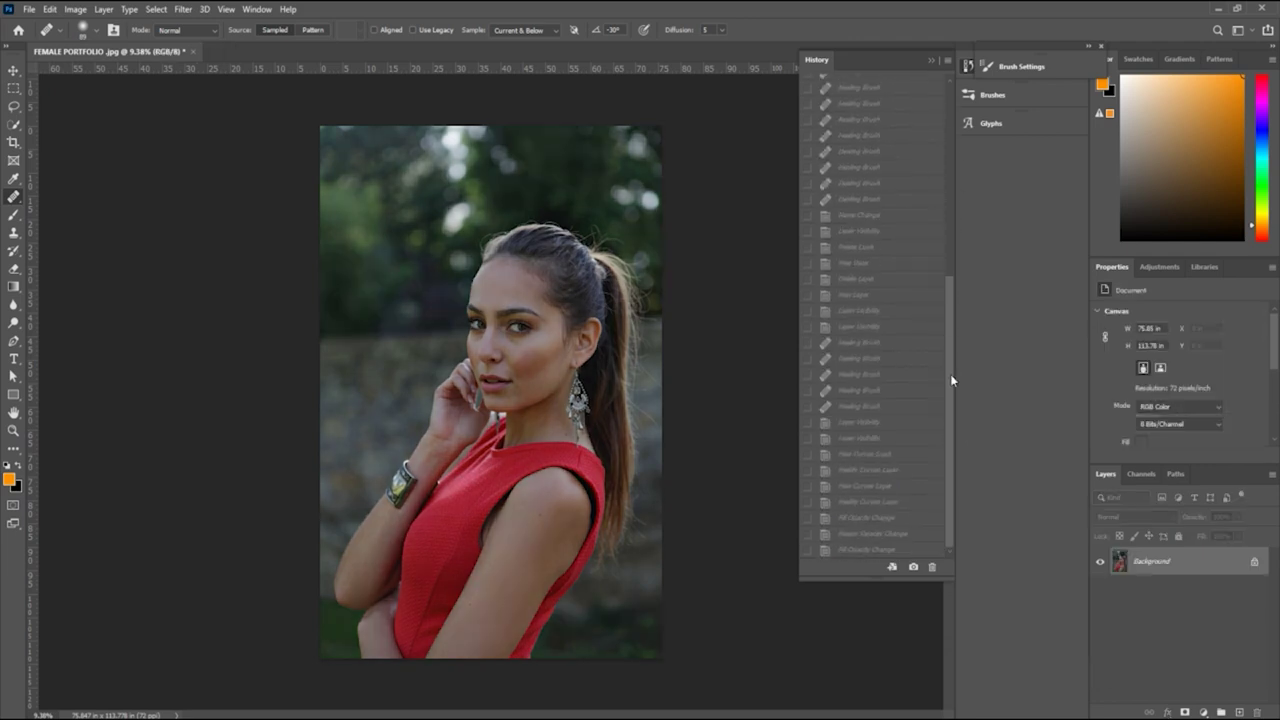
click(868, 550)
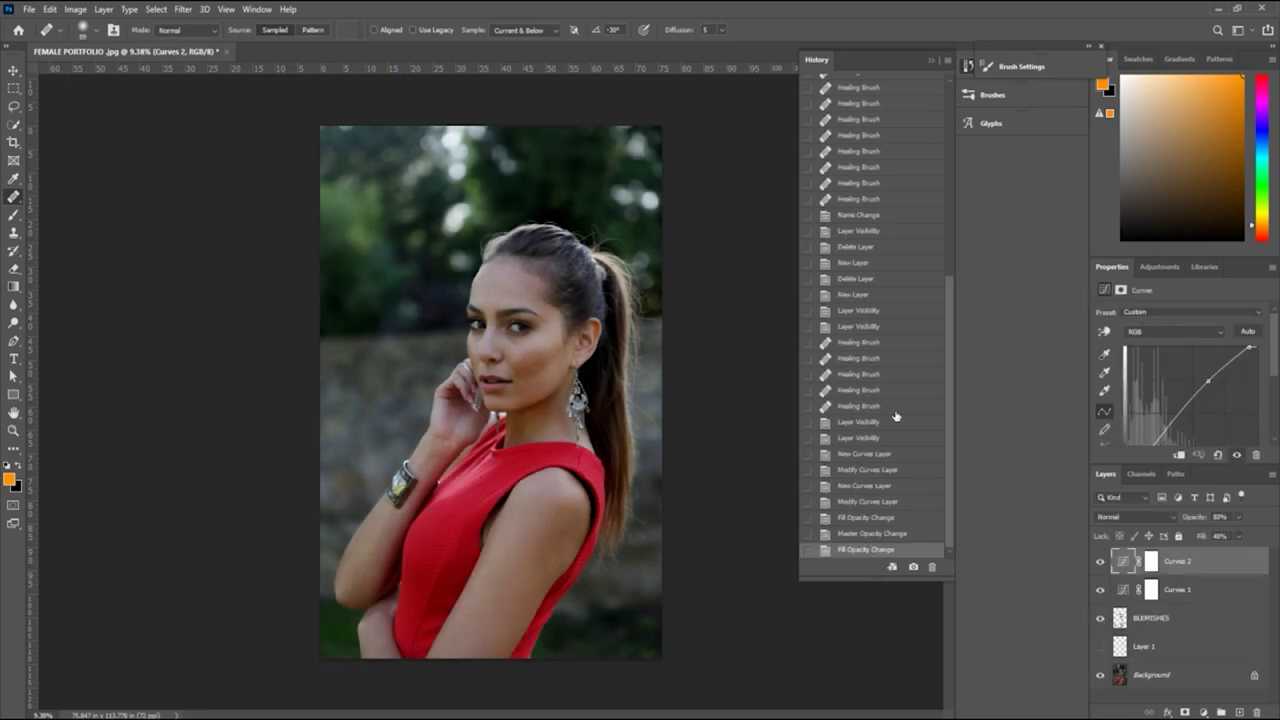
click(929, 58)
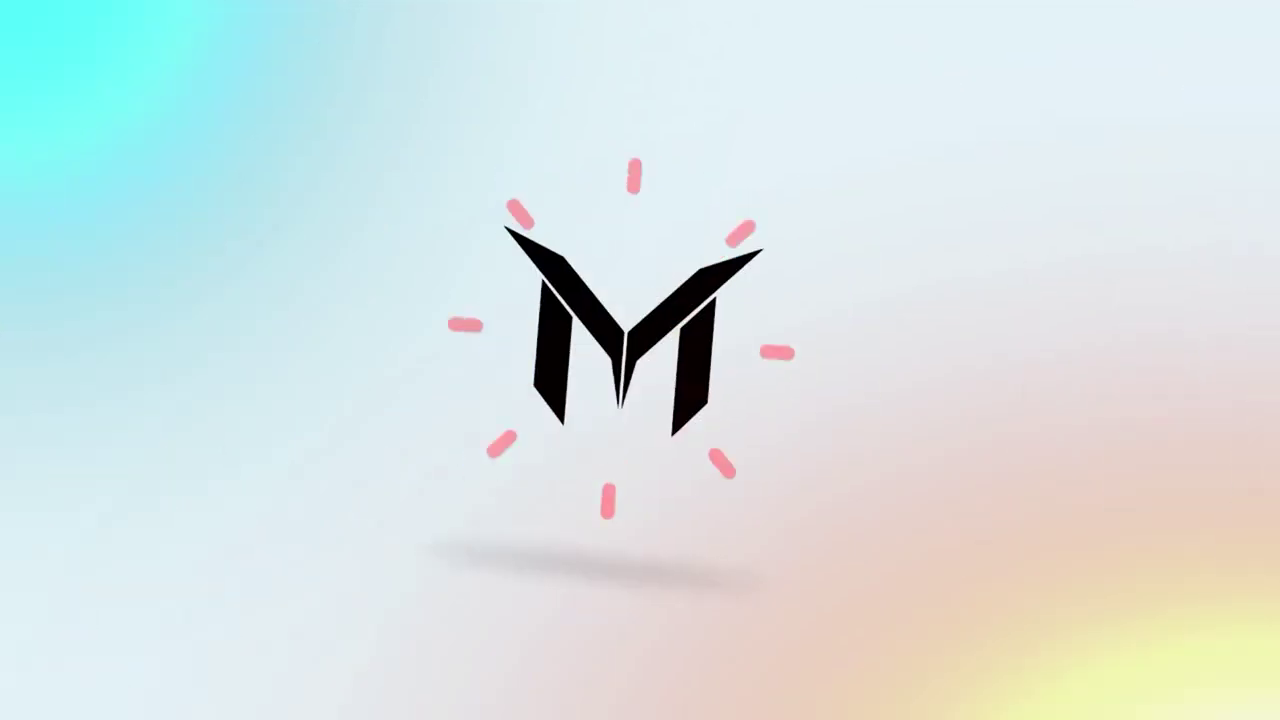